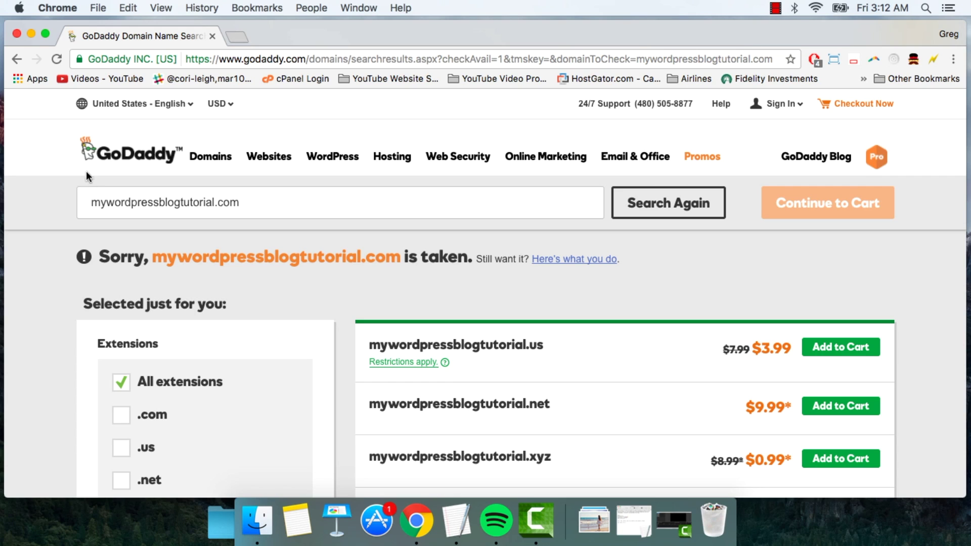
# Step: Remove the 'my' prefix and search GoDaddy for wordpressblogtutorial.com instead
pyautogui.moveTo(107, 203); pyautogui.dragTo(159, 205)
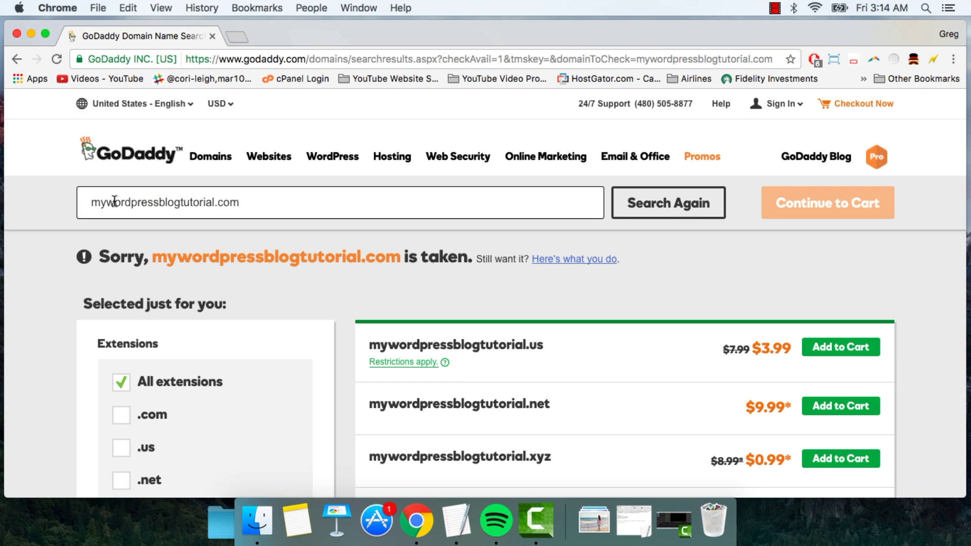
pyautogui.moveTo(106, 203); pyautogui.dragTo(86, 202)
pyautogui.press('BackSpace')
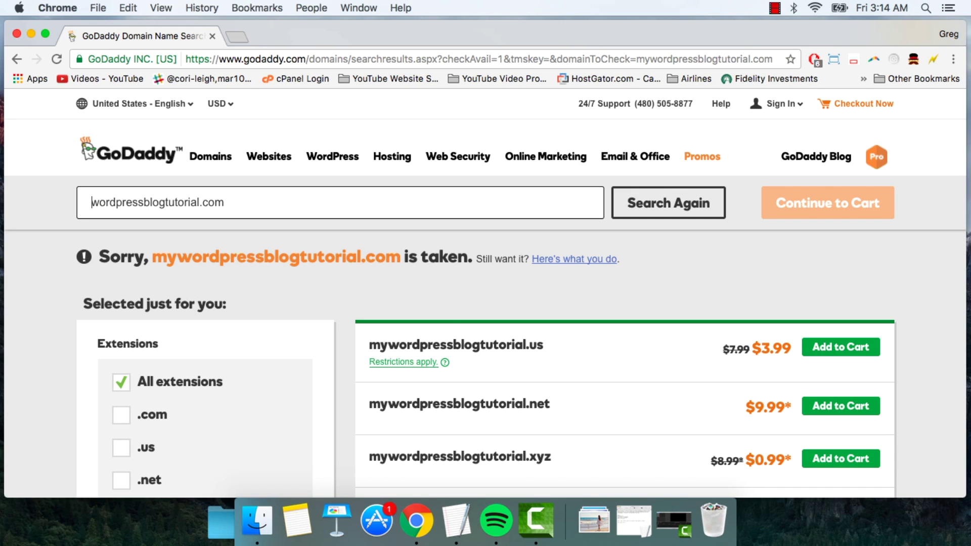
pyautogui.click(658, 204)
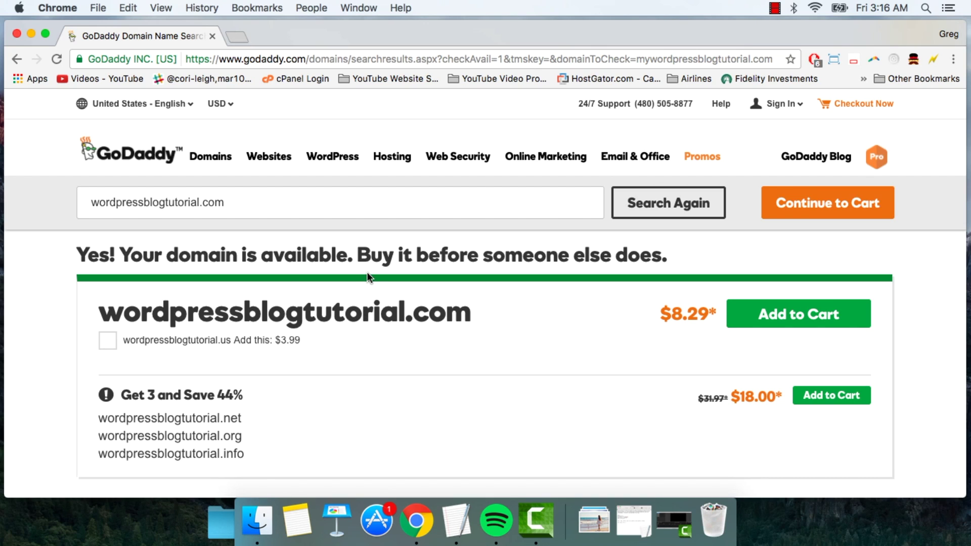
# Step: Add the available wordpressblogtutorial.com ($8.29) to the cart
pyautogui.moveTo(405, 309); pyautogui.dragTo(477, 313)
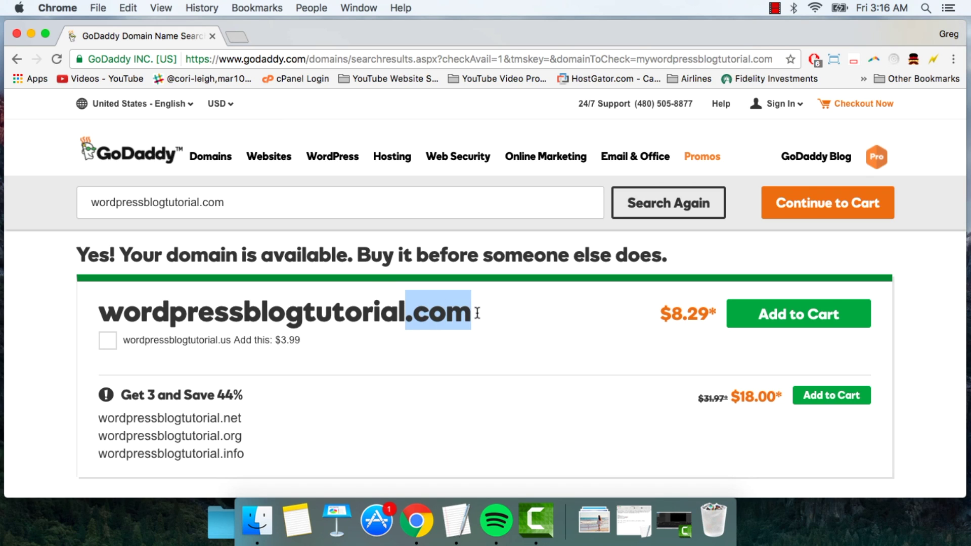
pyautogui.click(511, 320)
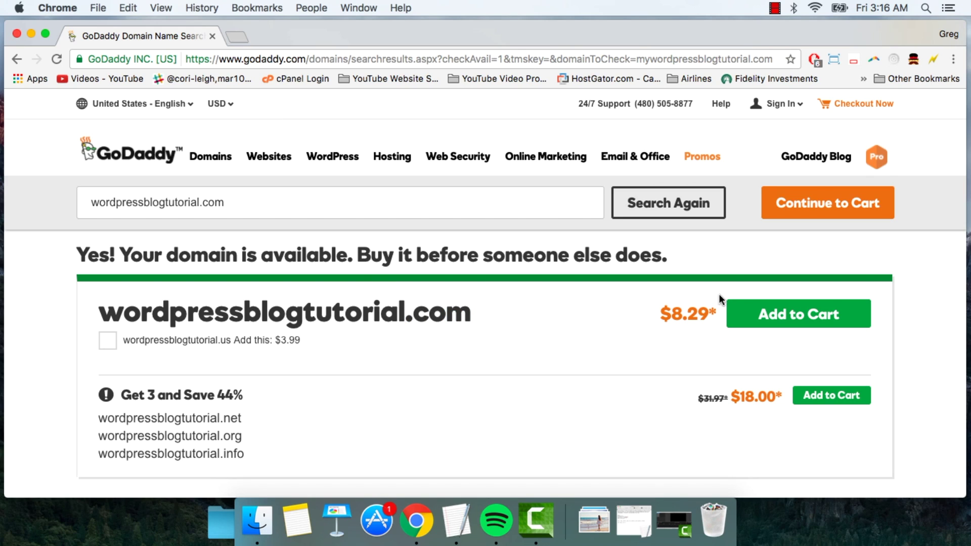
pyautogui.click(739, 313)
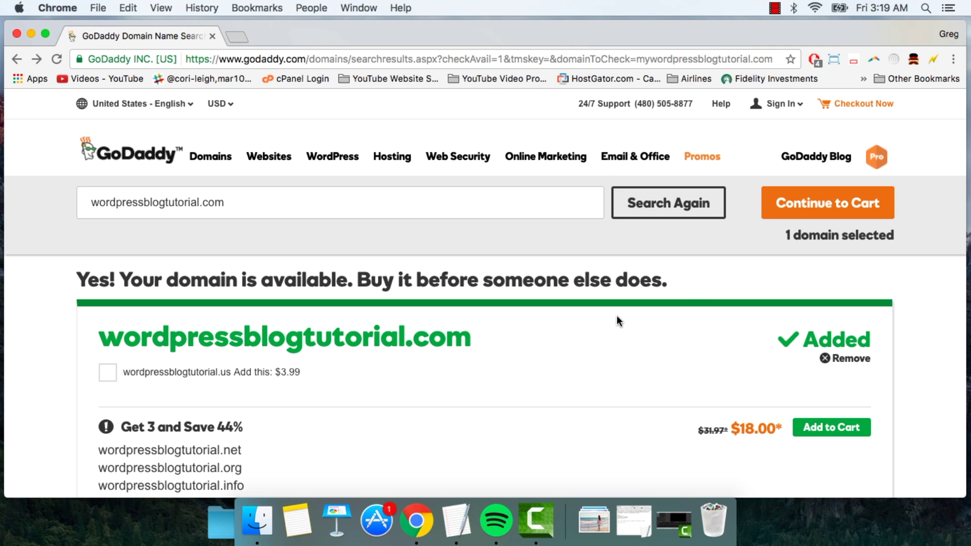
# Step: Go to the cart, decline privacy protection for wordpressblogtutorial.com, and continue with these options
pyautogui.click(811, 206)
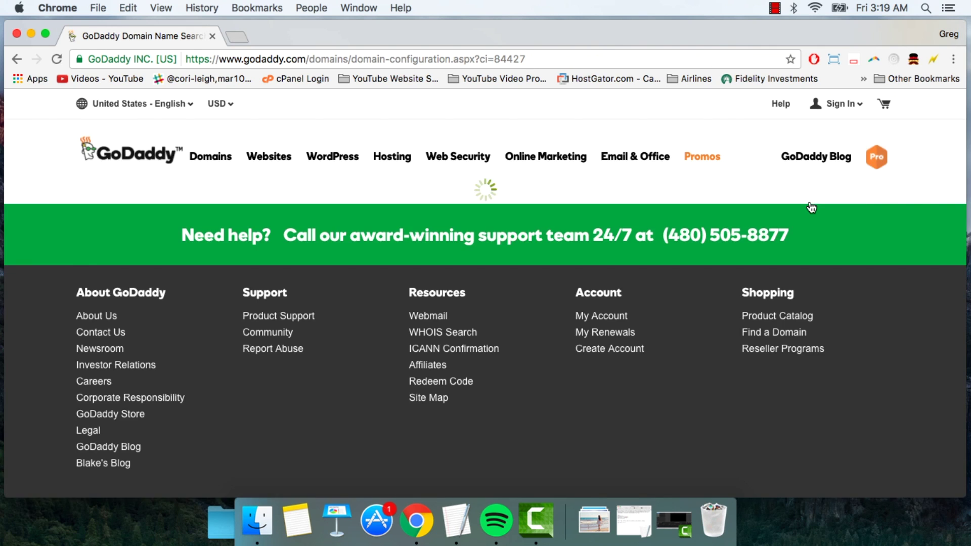
pyautogui.scroll(-8, 635, 349)
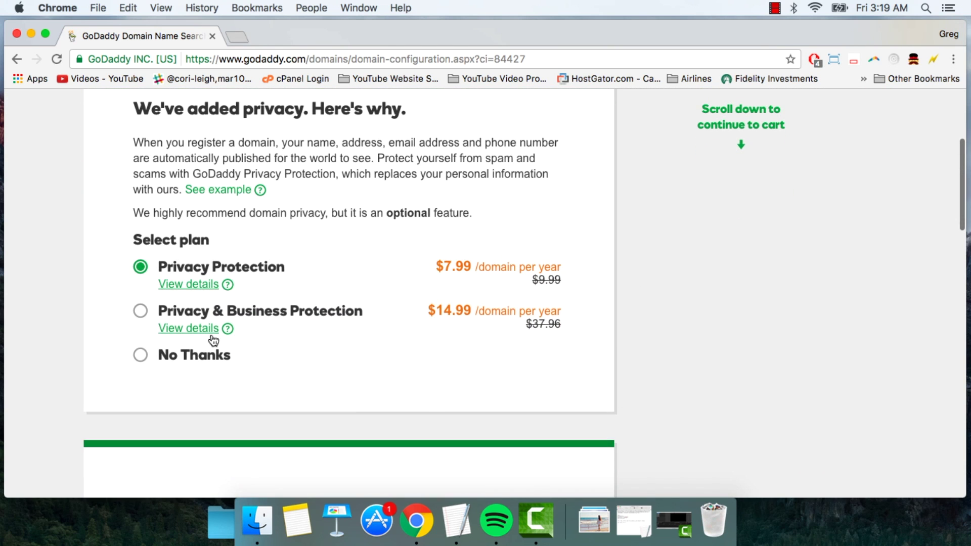
pyautogui.click(141, 358)
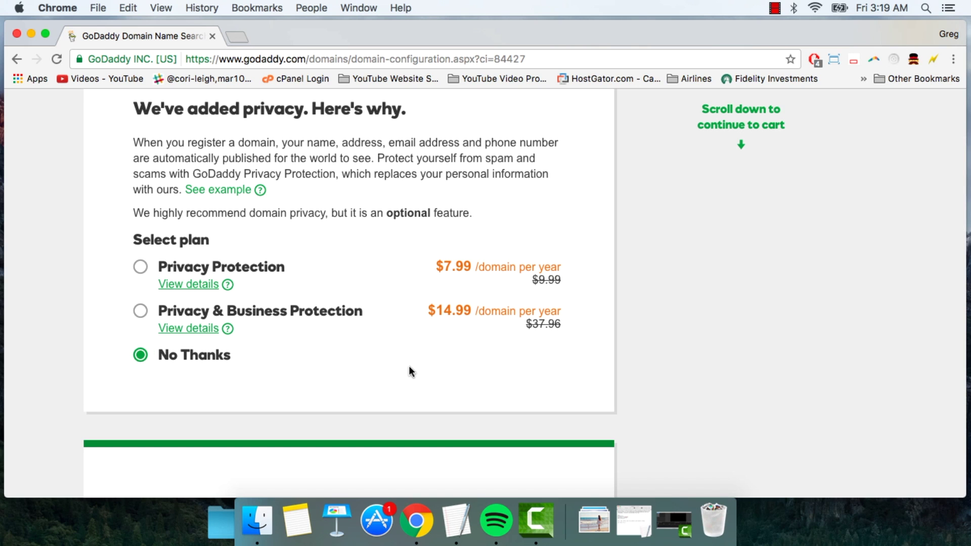
pyautogui.scroll(-5, 409, 366)
pyautogui.scroll(-15, 409, 367)
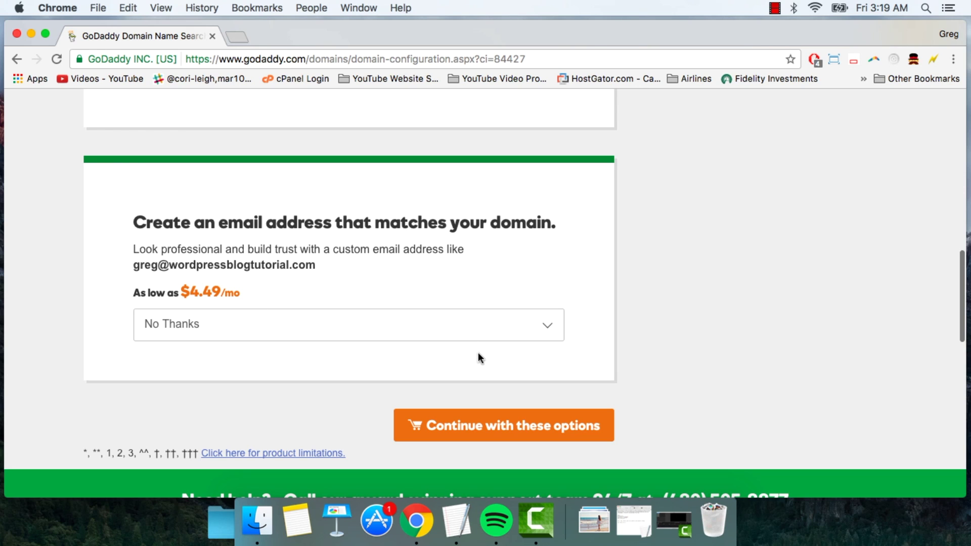
pyautogui.click(499, 428)
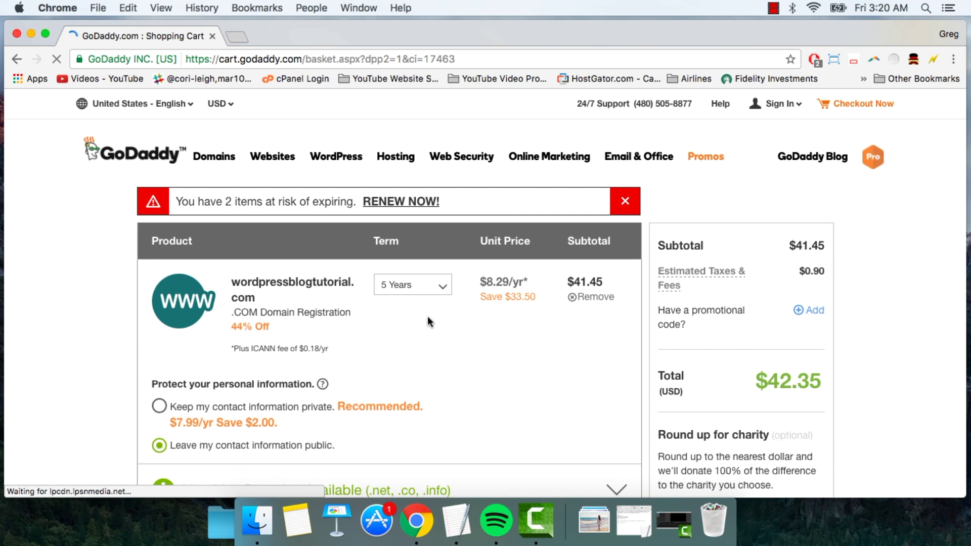
# Step: Change the registration term to 1 Year for an $8.47 total and proceed to checkout
pyautogui.click(443, 288)
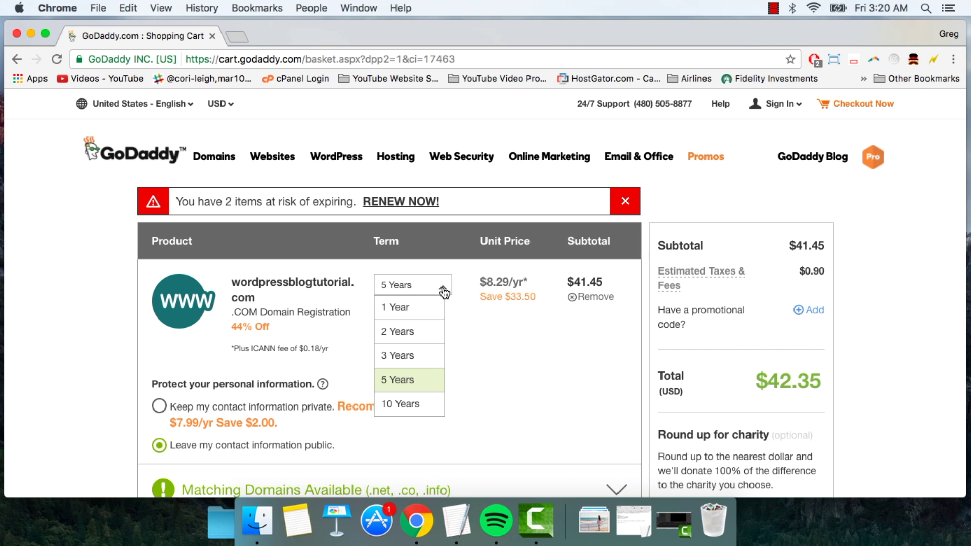
pyautogui.click(401, 307)
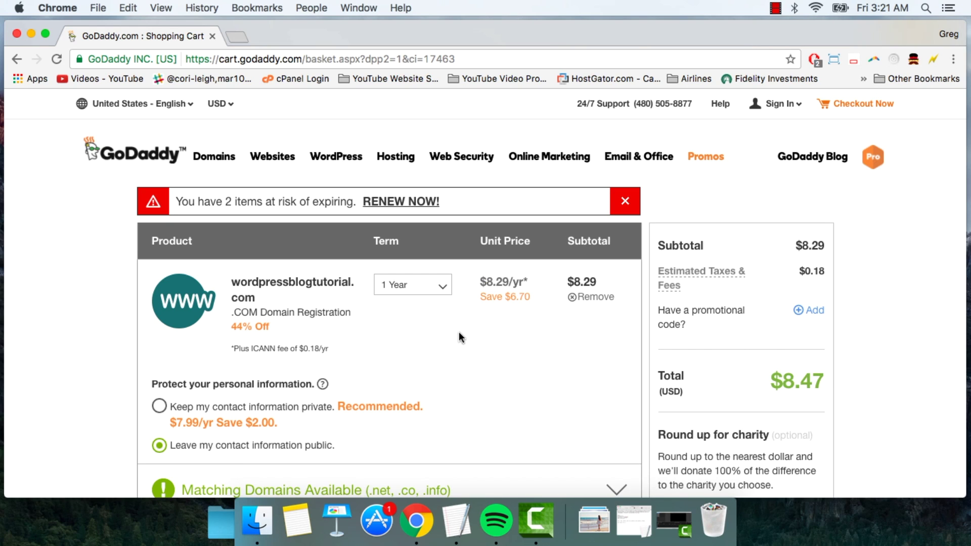
pyautogui.scroll(-10, 459, 331)
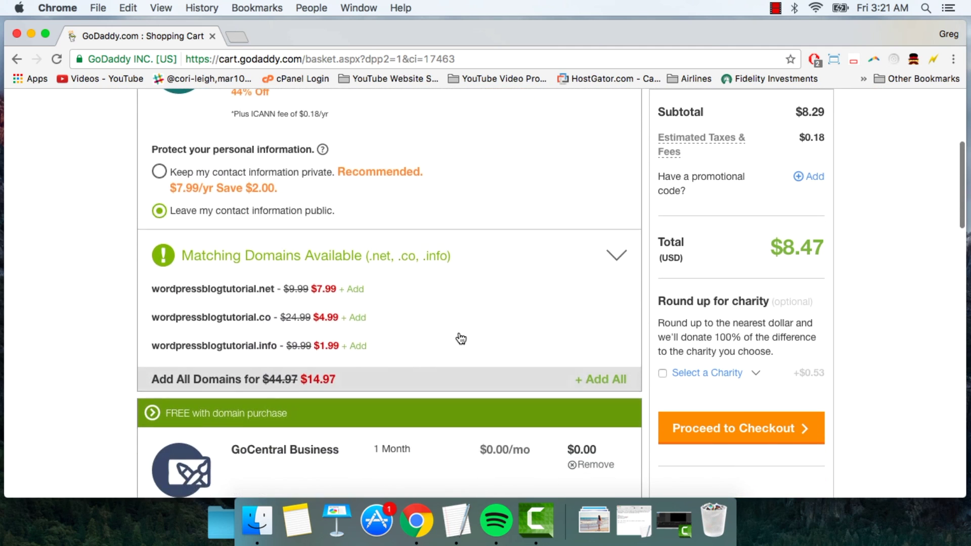
pyautogui.scroll(-12, 460, 337)
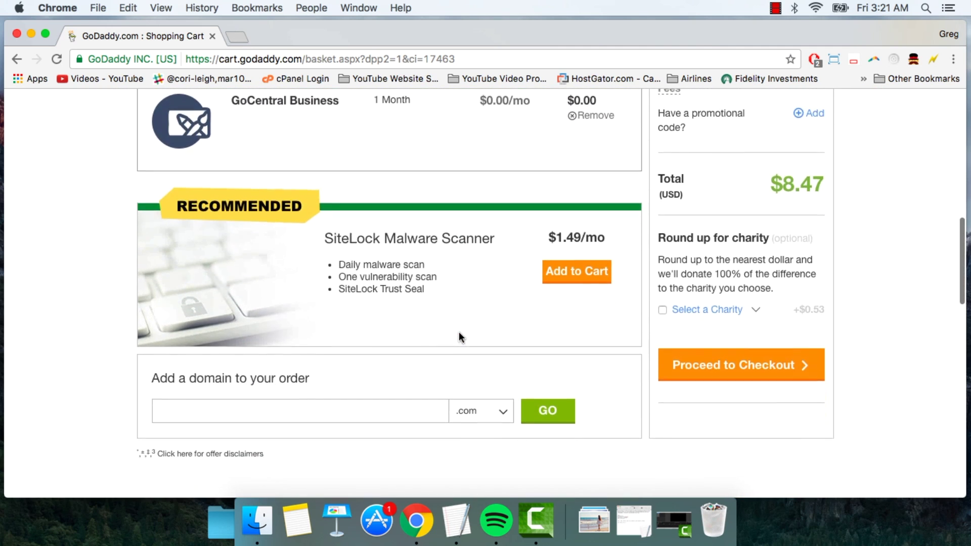
pyautogui.scroll(7, 460, 331)
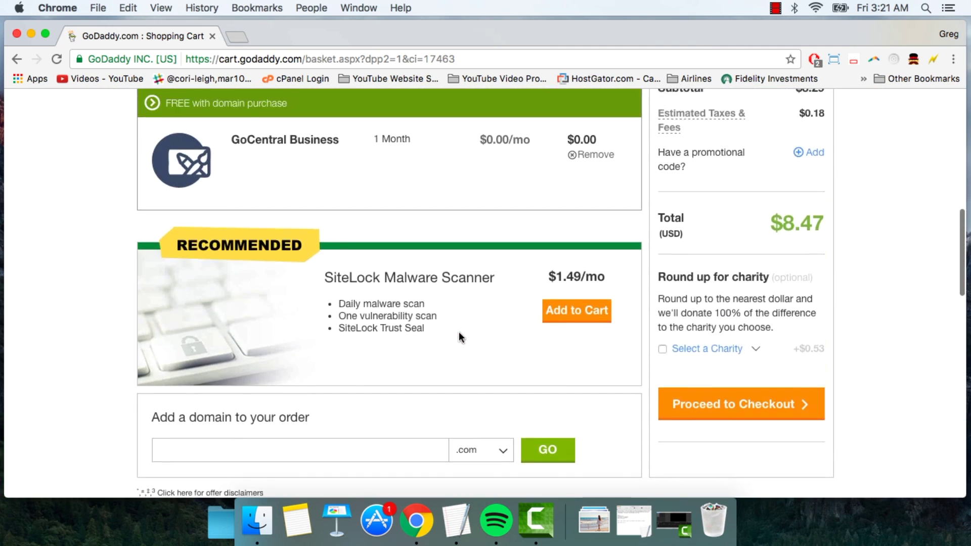
pyautogui.scroll(12, 459, 332)
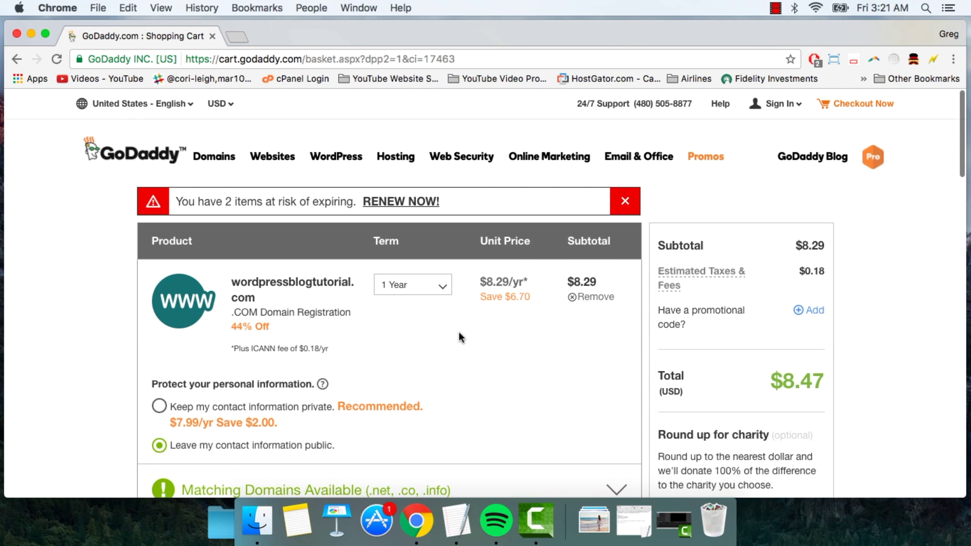
pyautogui.click(441, 286)
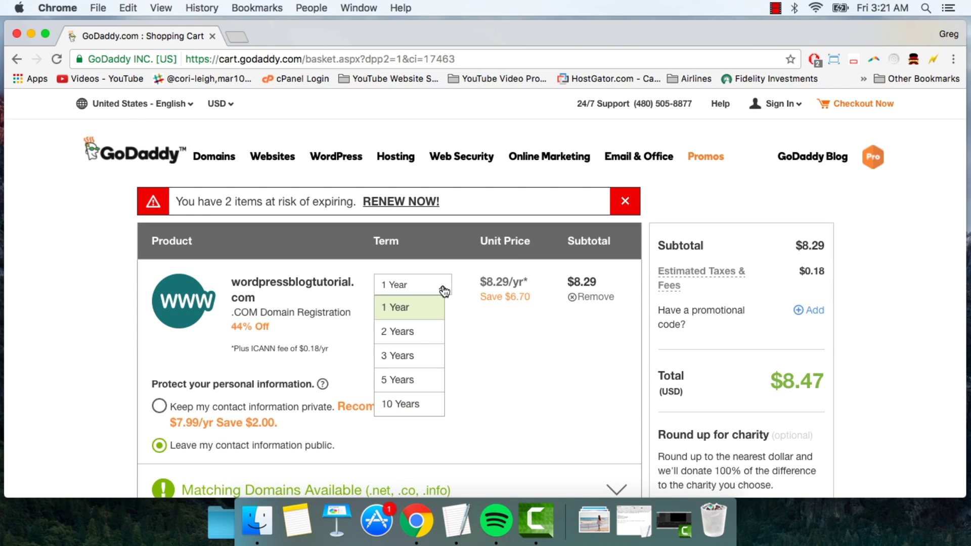
pyautogui.click(474, 316)
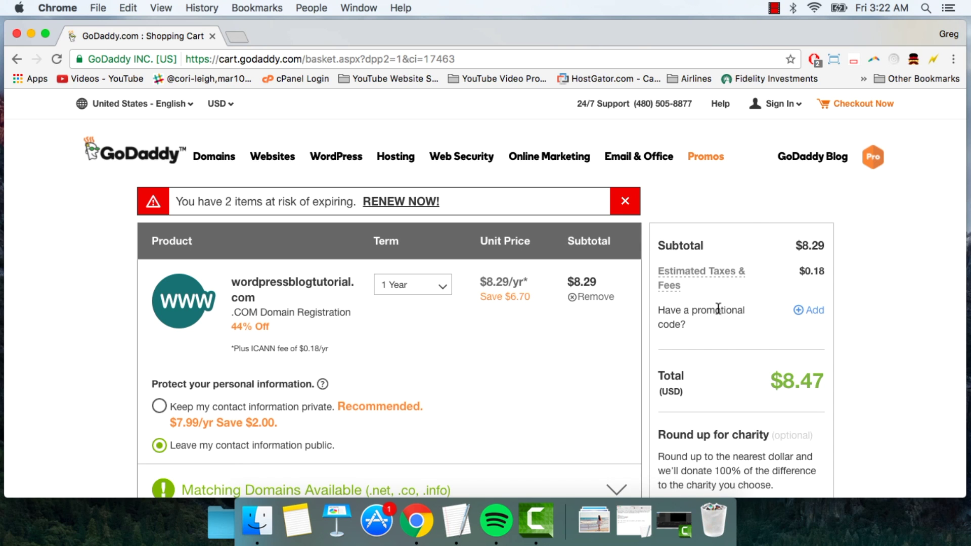
pyautogui.scroll(-5, 718, 309)
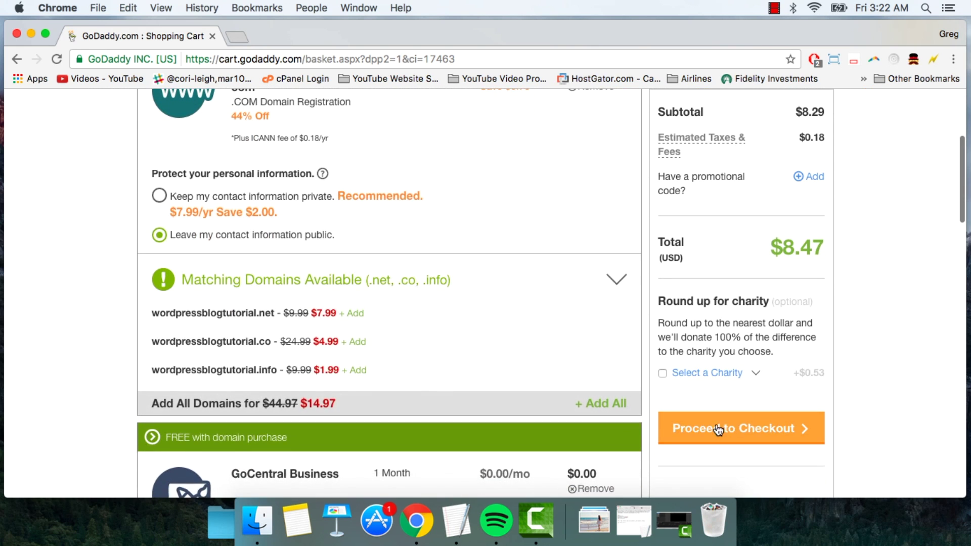
pyautogui.click(715, 429)
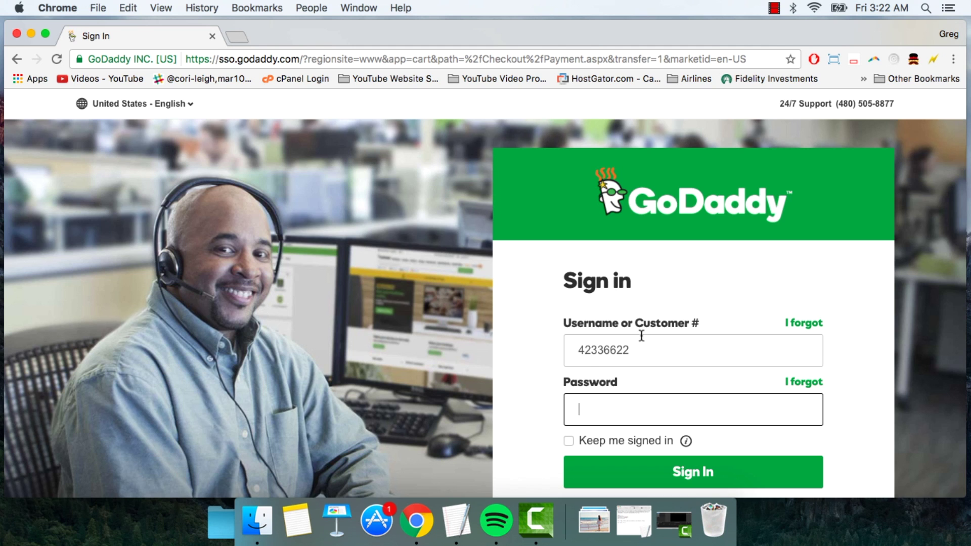
# Step: Review billing and the saved Visa payment, then place the $8.47 domain order
pyautogui.scroll(-5, 642, 336)
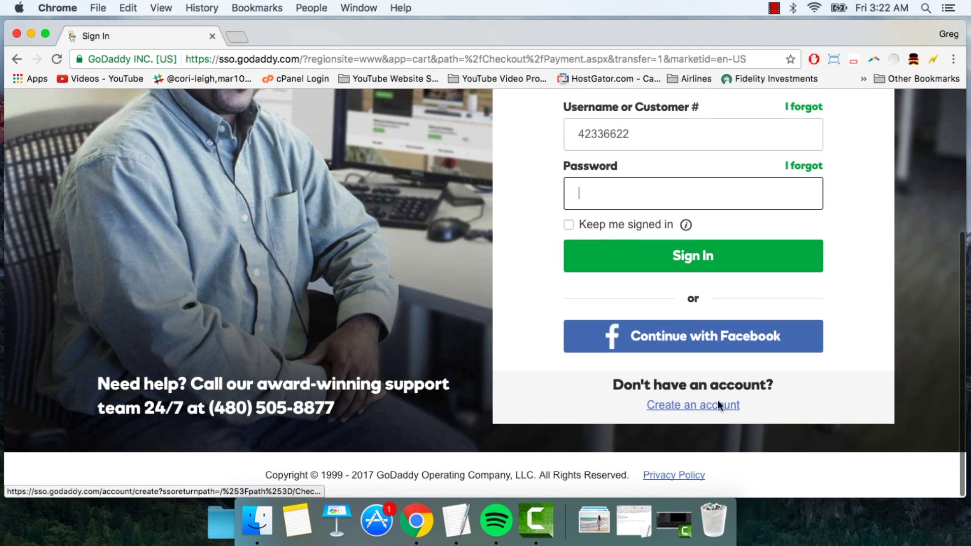
pyautogui.scroll(2, 655, 278)
pyautogui.scroll(3, 654, 275)
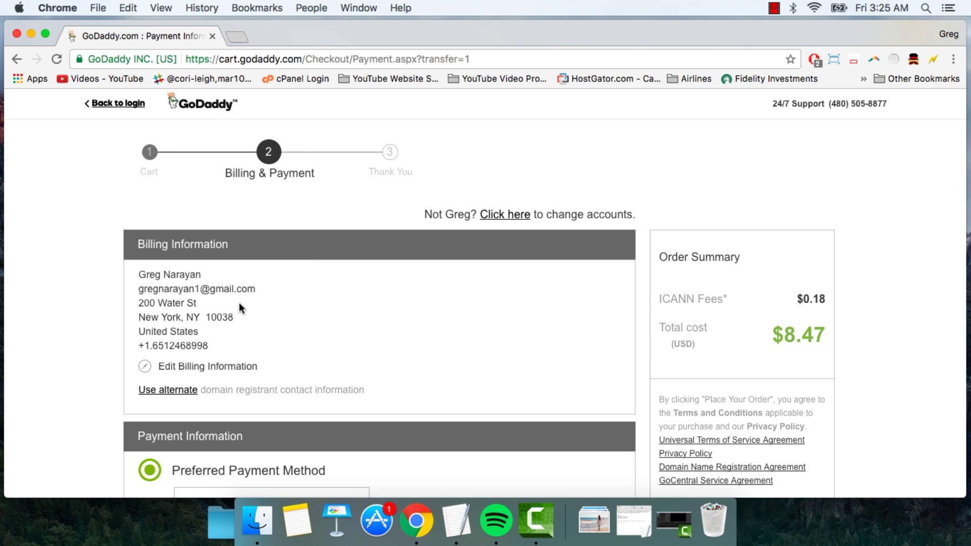
pyautogui.scroll(-6, 250, 368)
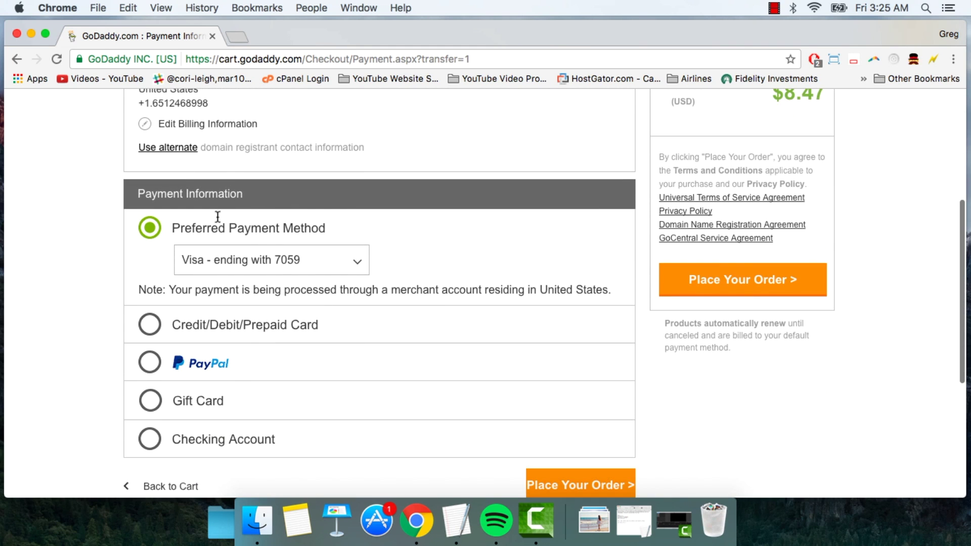
pyautogui.scroll(5, 463, 267)
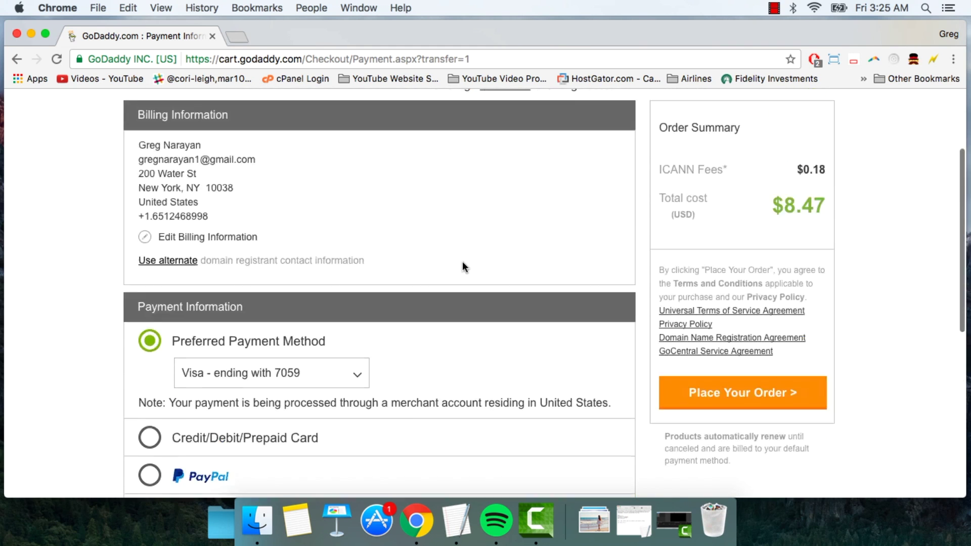
pyautogui.scroll(-3, 577, 280)
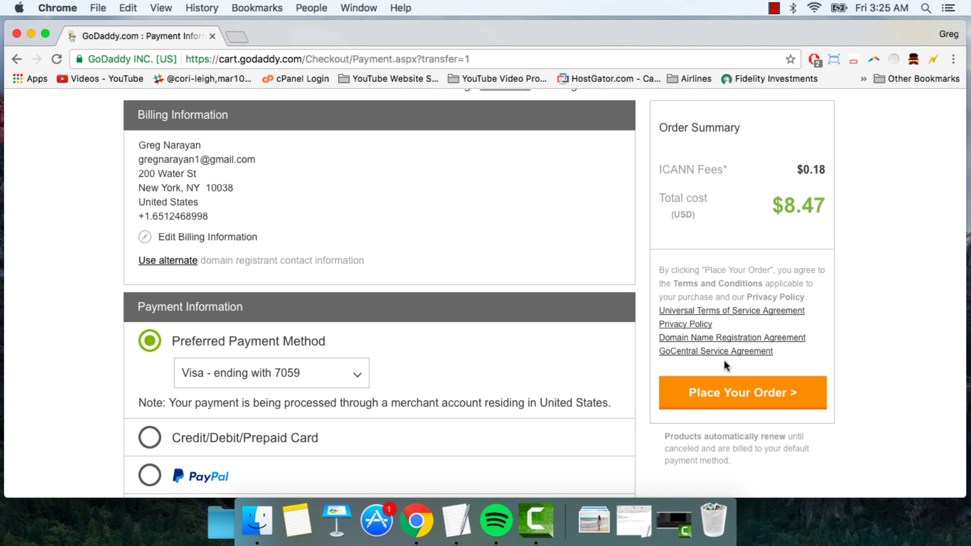
pyautogui.click(719, 398)
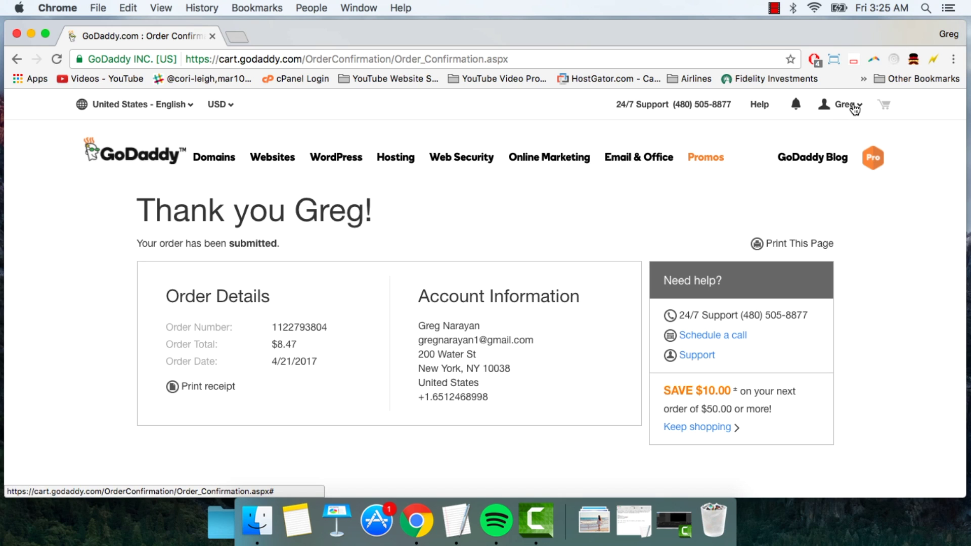
# Step: Open wordpressblogtutorial.com from the owned domains list, then switch to its site tab
pyautogui.click(854, 107)
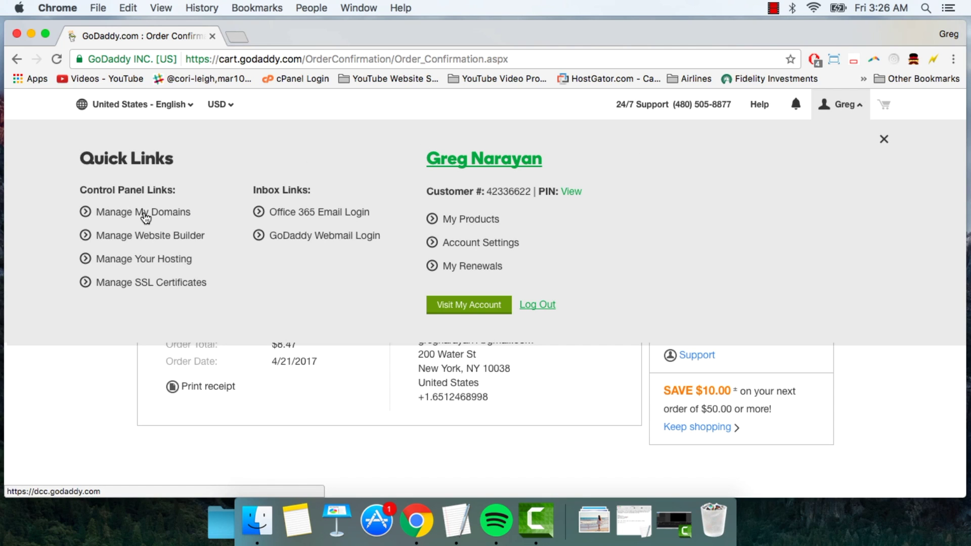
pyautogui.click(146, 216)
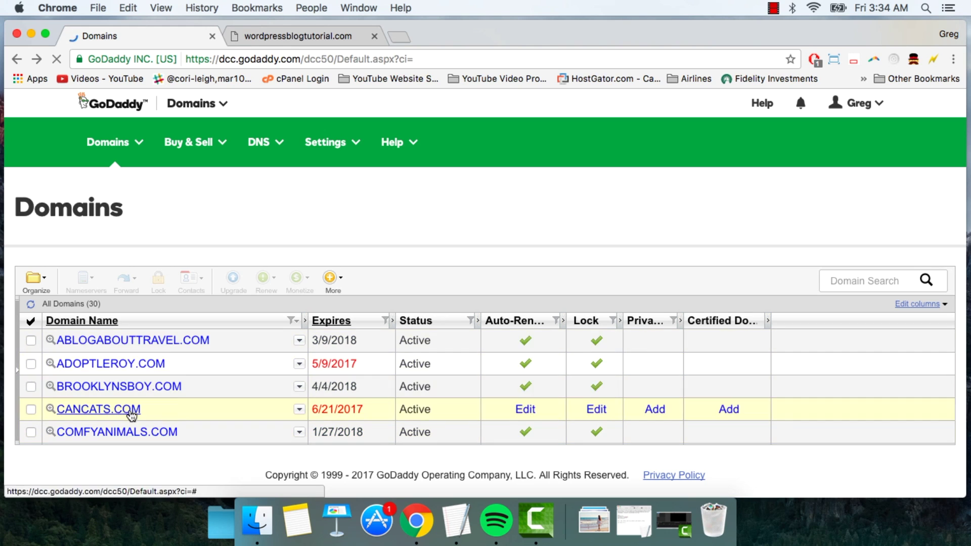
pyautogui.scroll(-10, 154, 354)
pyautogui.scroll(-5, 156, 357)
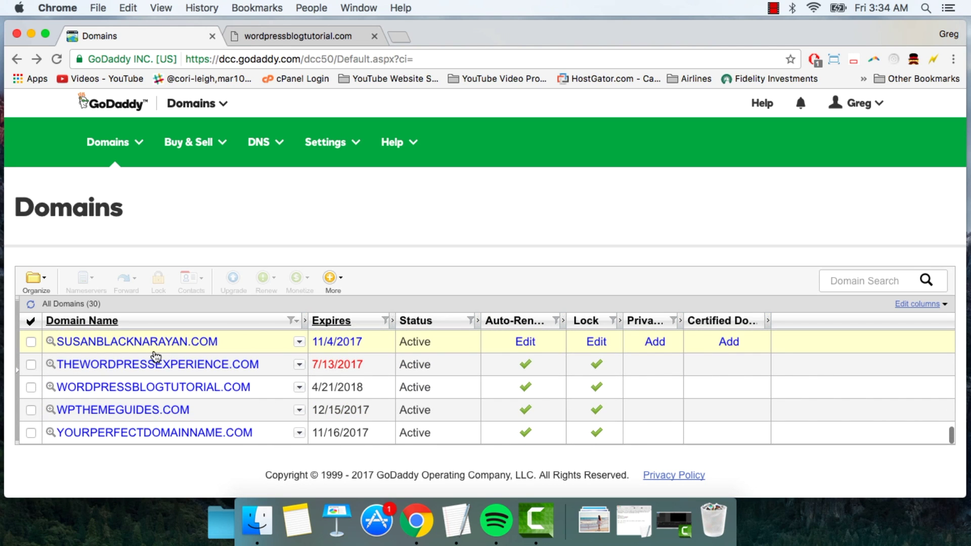
pyautogui.click(148, 388)
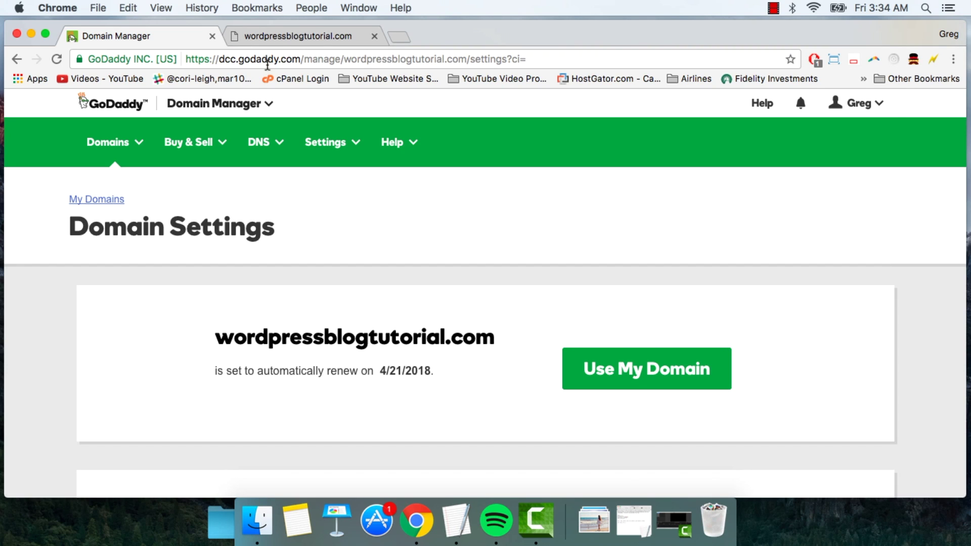
pyautogui.click(312, 36)
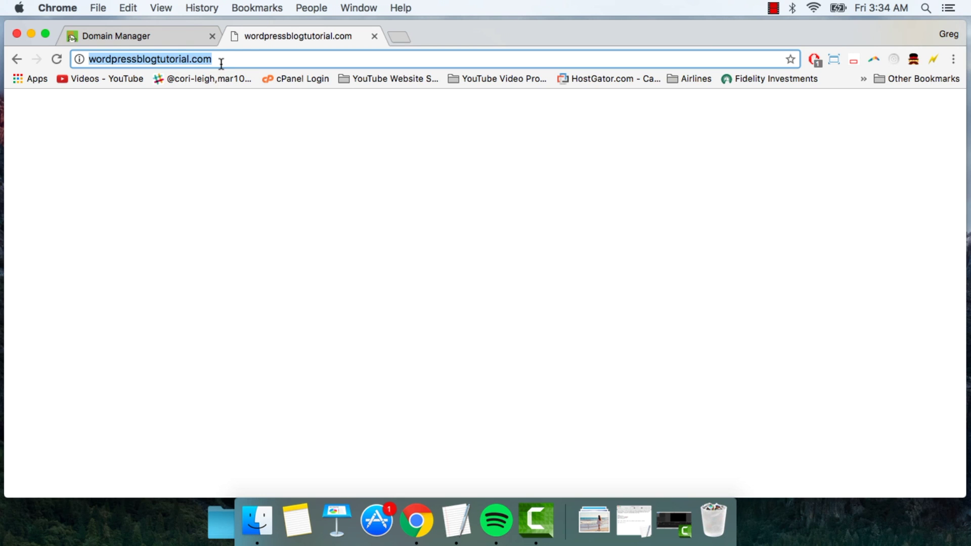
# Step: Return to the Domain Manager tab and scroll through the wordpressblogtutorial.com settings page
pyautogui.click(163, 44)
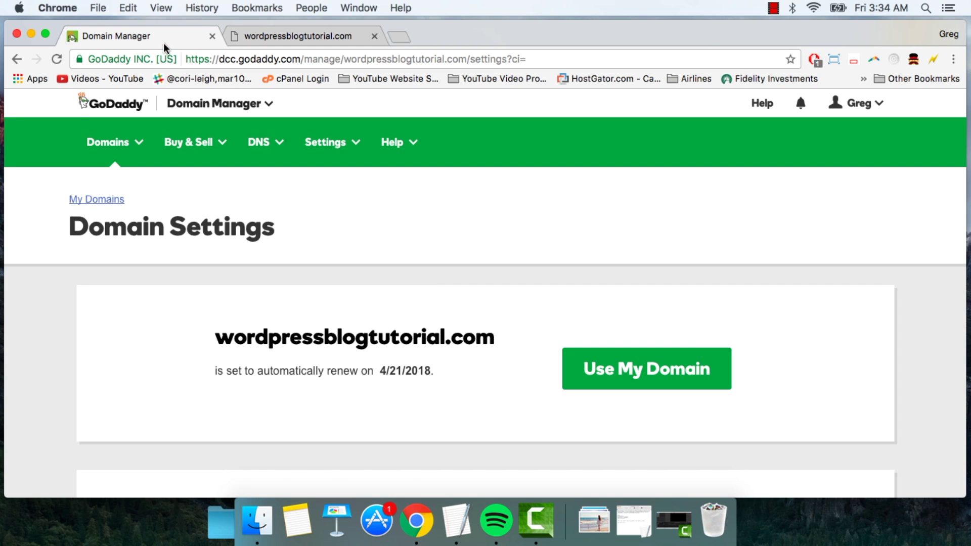
pyautogui.scroll(-5, 434, 284)
pyautogui.scroll(-10, 434, 288)
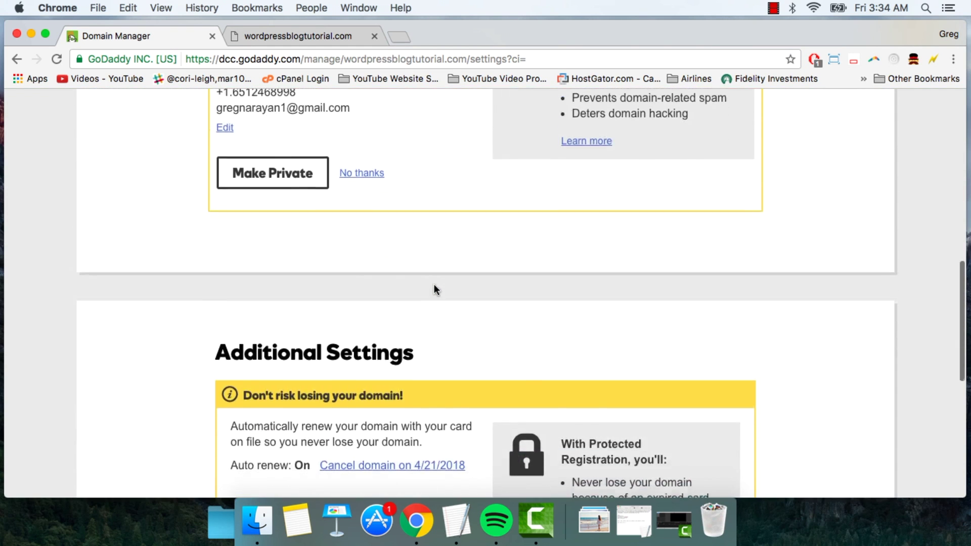
pyautogui.scroll(-4, 434, 290)
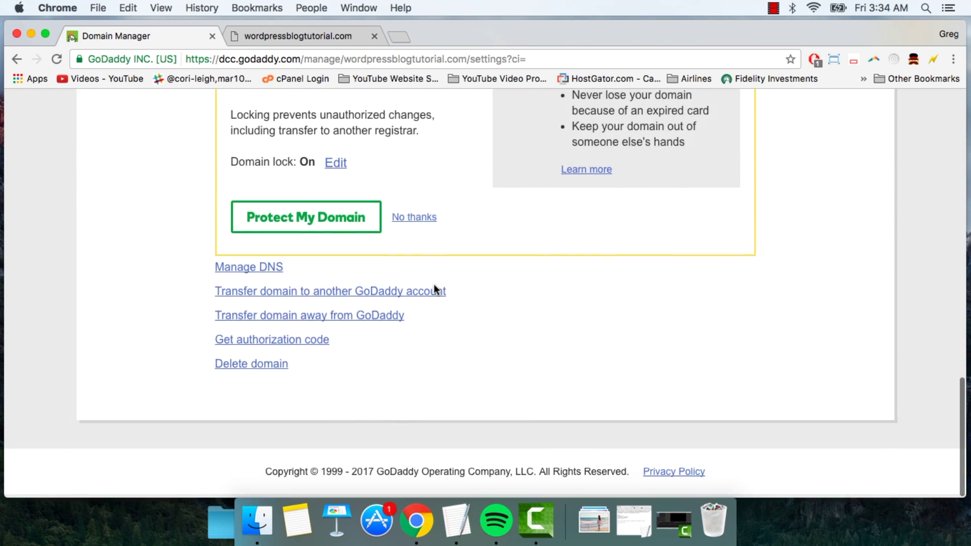
pyautogui.scroll(15, 434, 290)
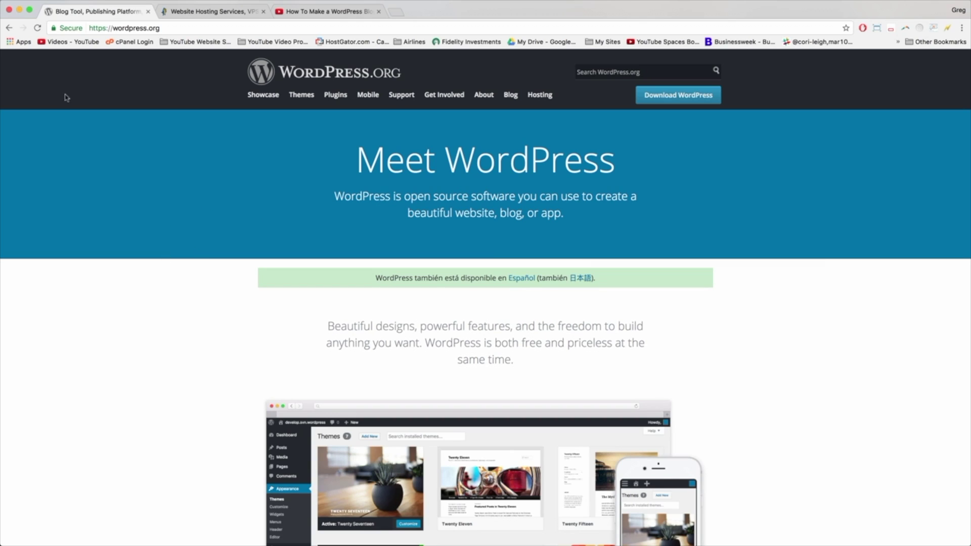
# Step: Browse the WordPress.org Showcase of example sites, then return to the WordPress.org home page
pyautogui.click(144, 28)
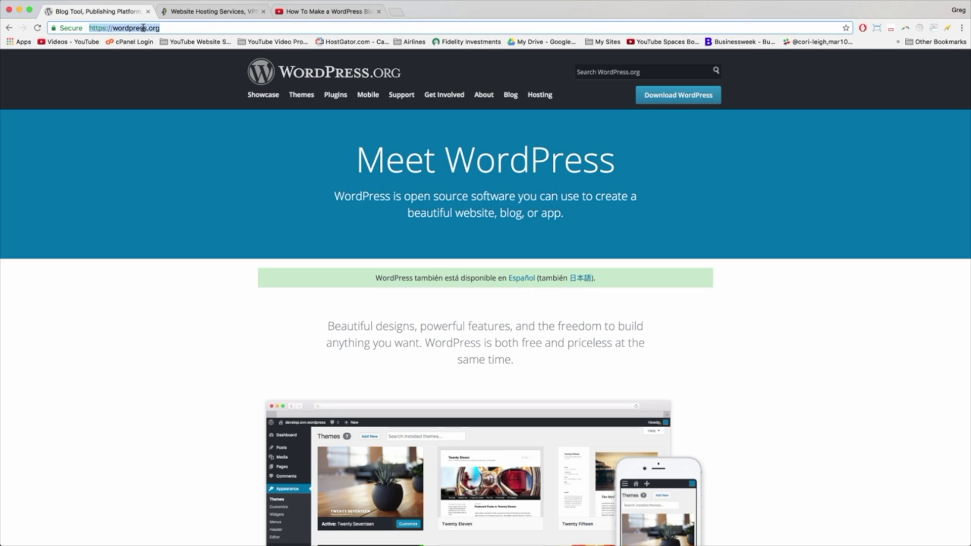
pyautogui.click(310, 182)
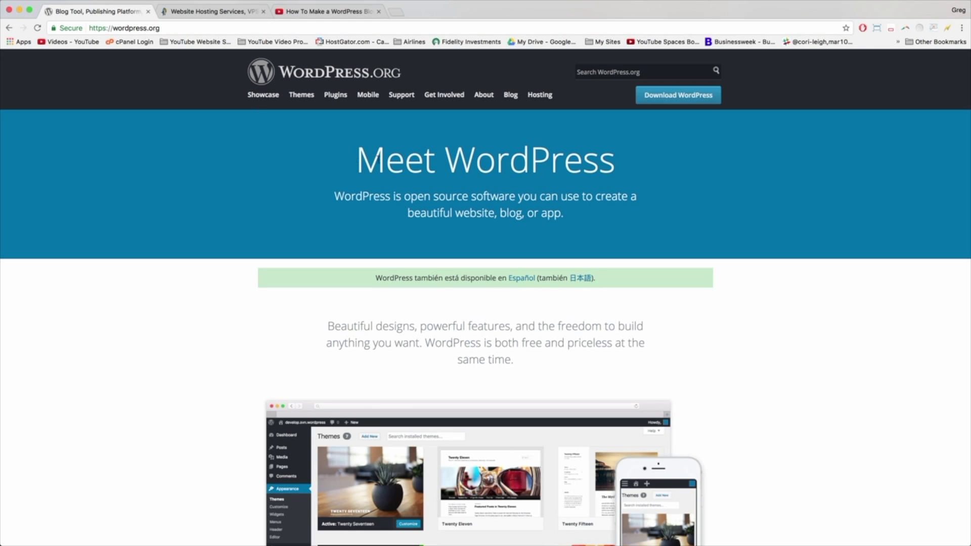
pyautogui.moveTo(355, 154); pyautogui.dragTo(623, 153)
pyautogui.click(623, 154)
pyautogui.click(263, 96)
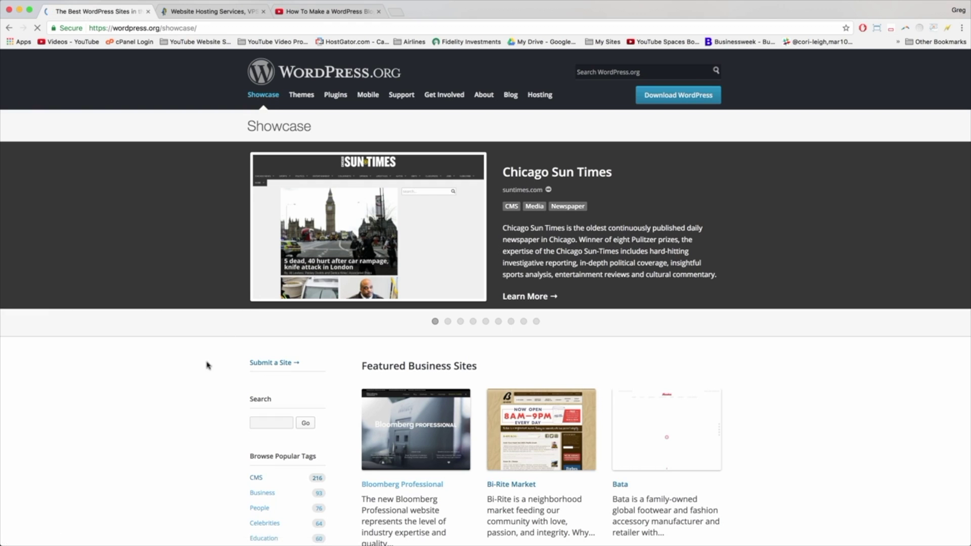
pyautogui.scroll(-5, 225, 385)
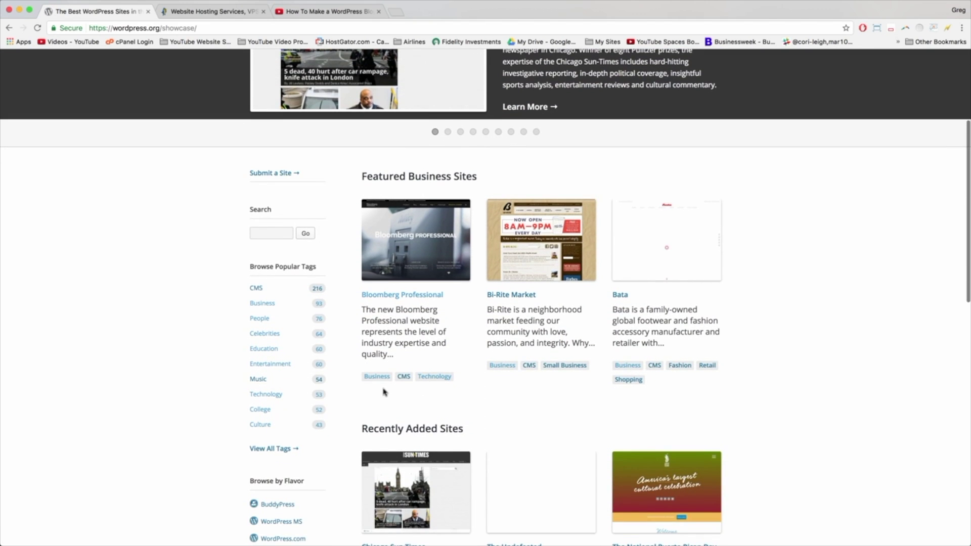
pyautogui.scroll(-8, 520, 295)
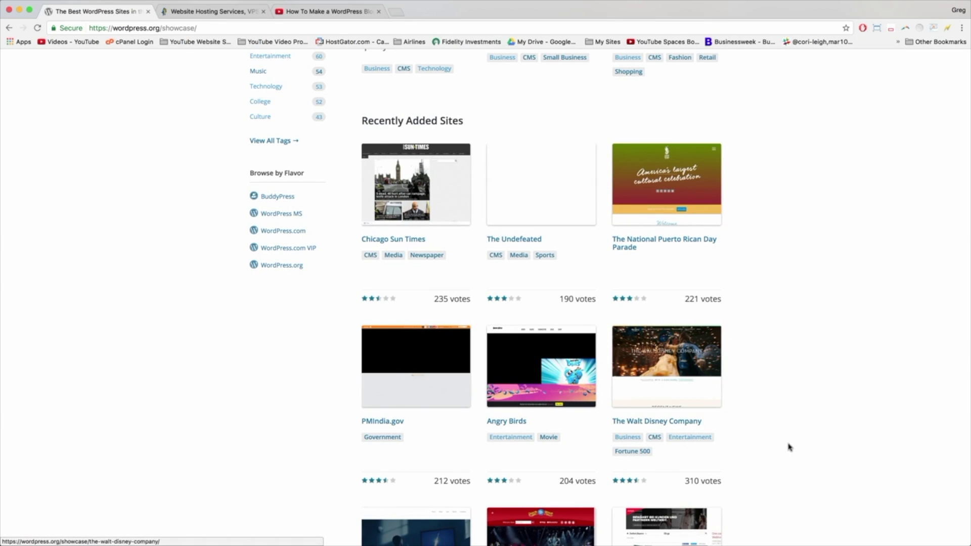
pyautogui.scroll(15, 789, 447)
pyautogui.click(321, 81)
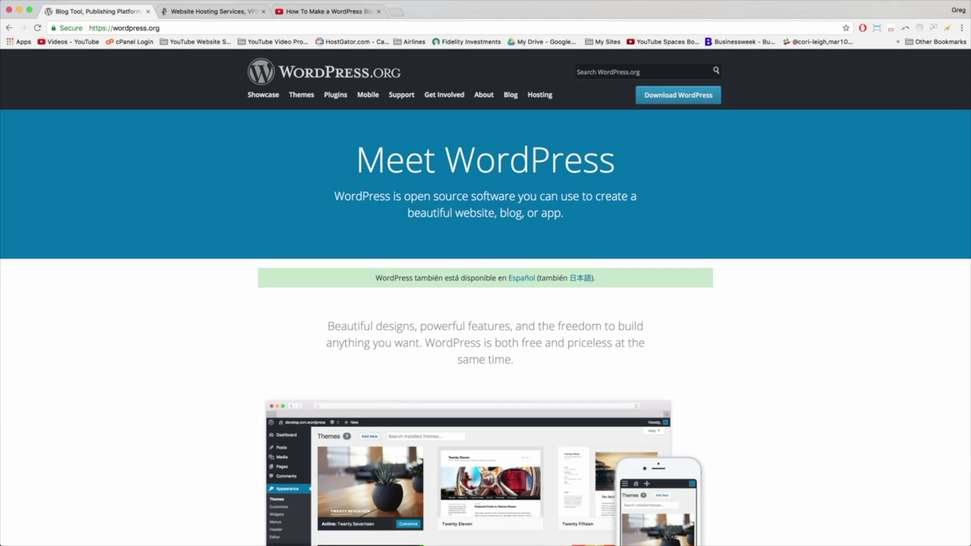
# Step: Place an online stopwatch at the bottom right, start it, and move to HostGator's homepage
pyautogui.moveTo(969, 385); pyautogui.dragTo(826, 422)
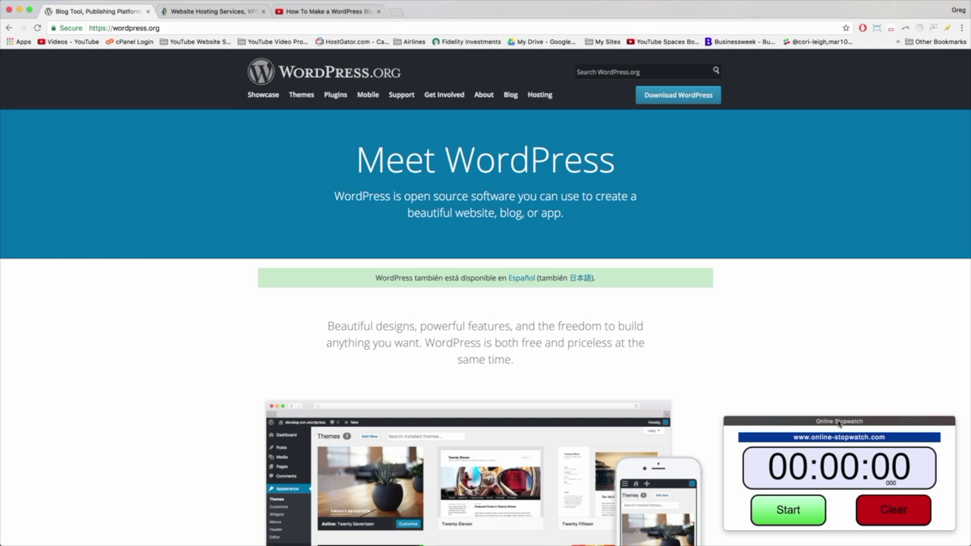
pyautogui.click(786, 511)
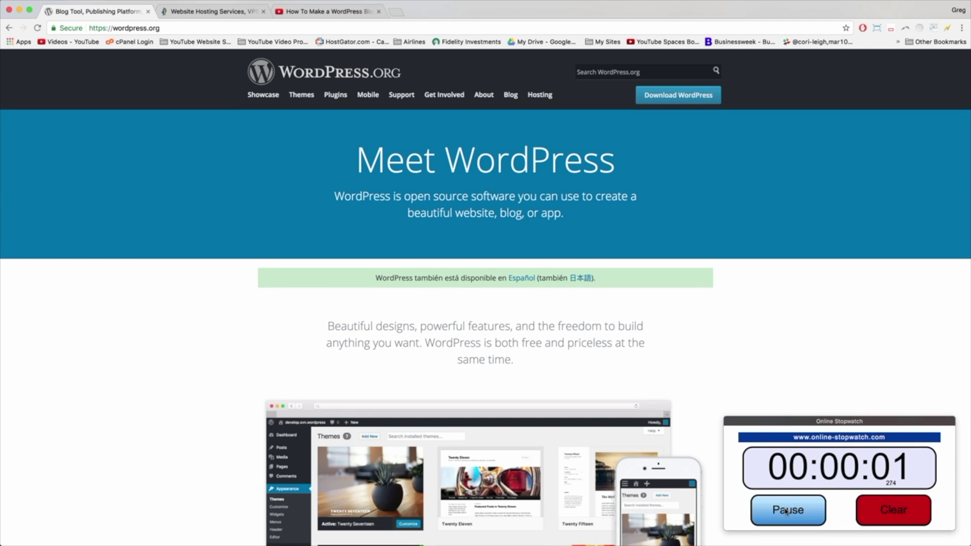
pyautogui.click(223, 12)
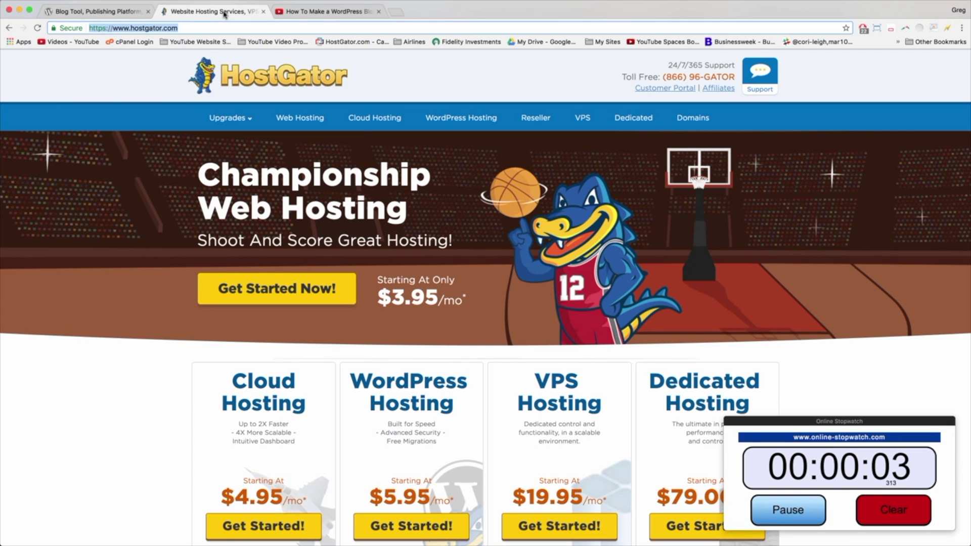
pyautogui.click(146, 90)
pyautogui.click(135, 27)
pyautogui.click(154, 220)
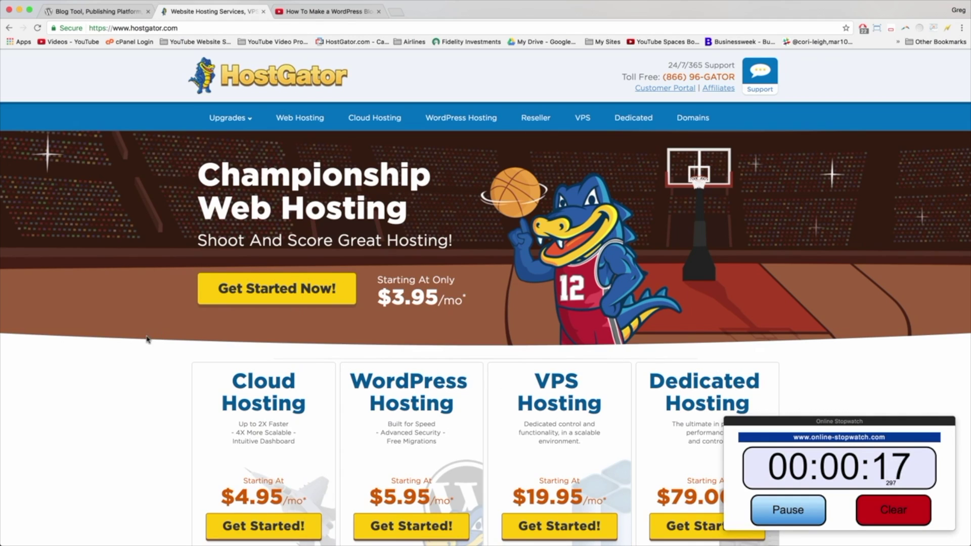
pyautogui.scroll(-5, 147, 338)
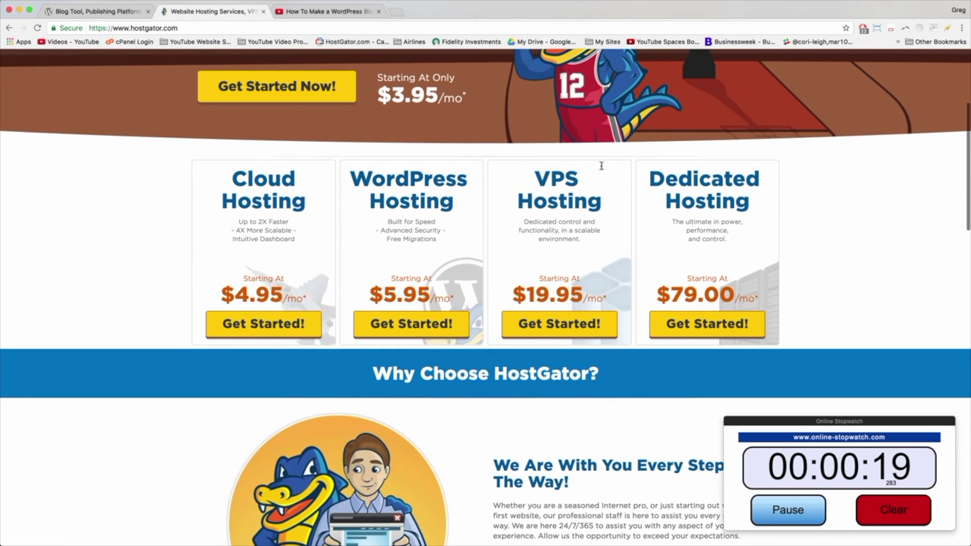
pyautogui.scroll(5, 747, 229)
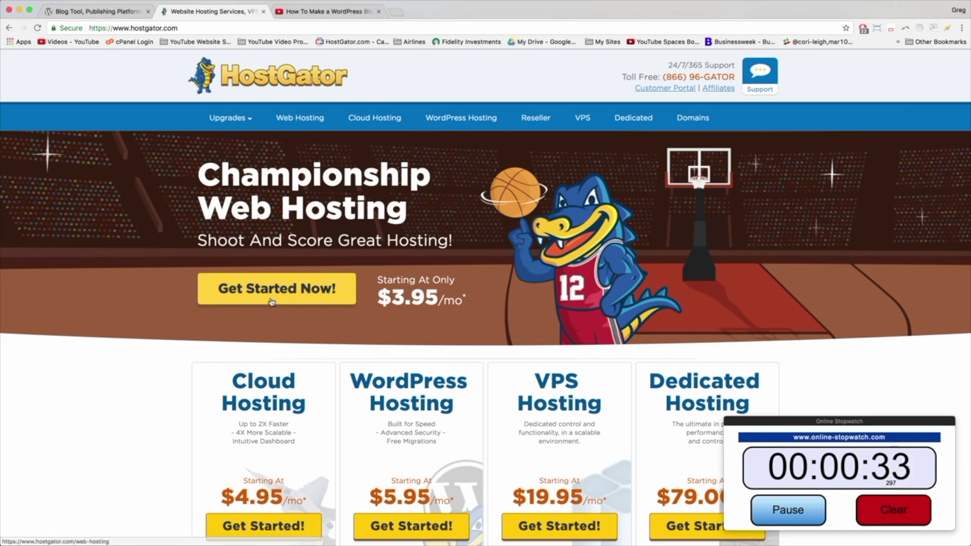
# Step: Review the Hatchling ($3.95/mo), Baby and Business hosting plans, then open the full plan comparison
pyautogui.click(290, 297)
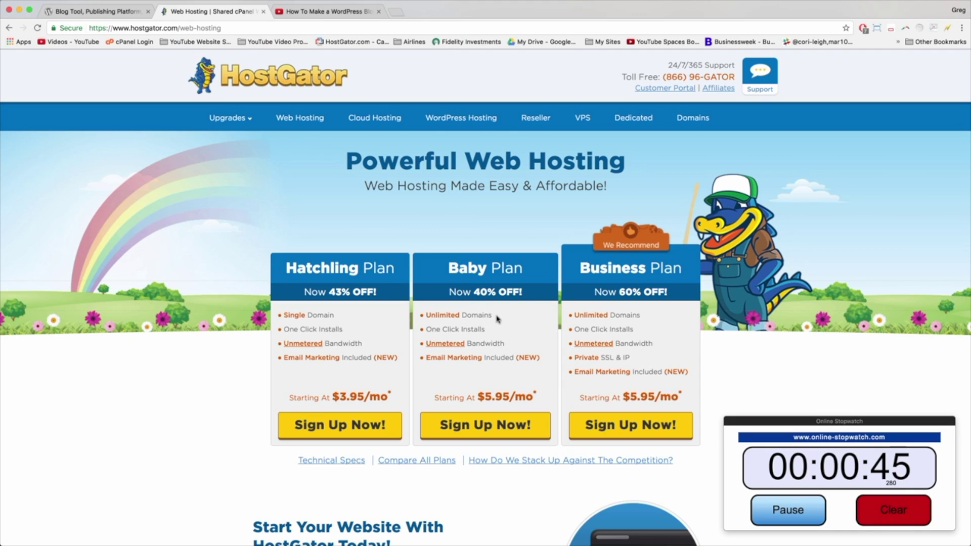
pyautogui.moveTo(496, 317)
pyautogui.mouseDown()
pyautogui.moveTo(426, 316)
pyautogui.moveTo(494, 316)
pyautogui.mouseUp()
pyautogui.moveTo(334, 316)
pyautogui.mouseDown()
pyautogui.moveTo(279, 316)
pyautogui.moveTo(343, 318)
pyautogui.mouseUp()
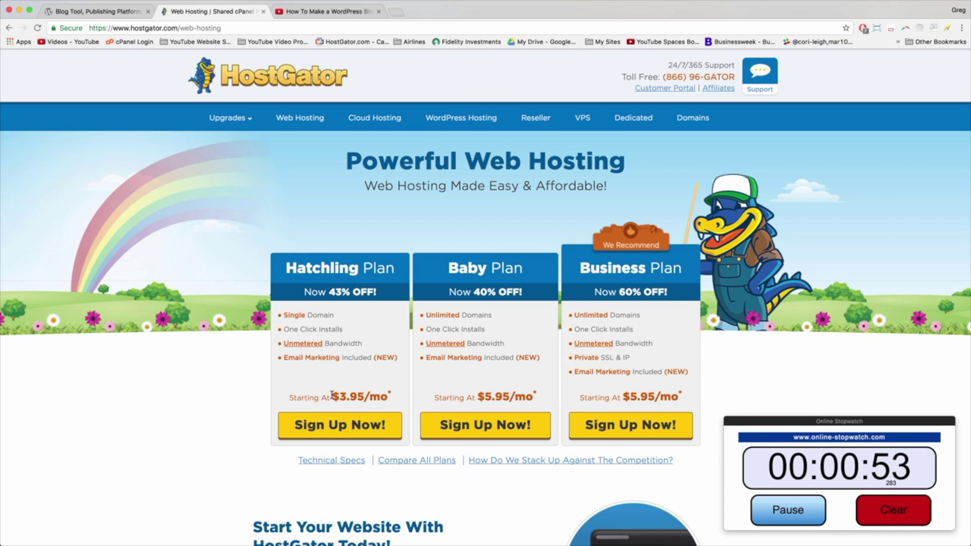
pyautogui.moveTo(331, 395); pyautogui.dragTo(392, 393)
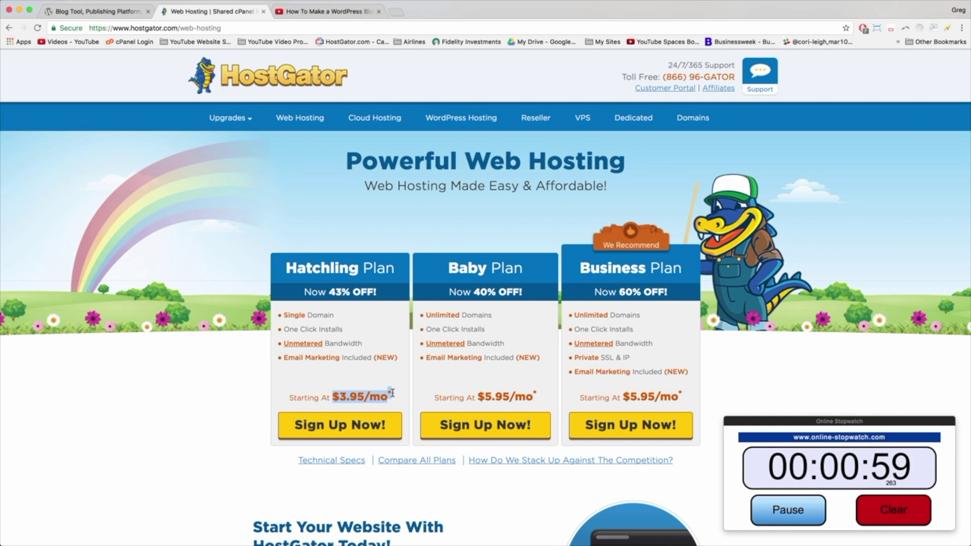
pyautogui.click(392, 393)
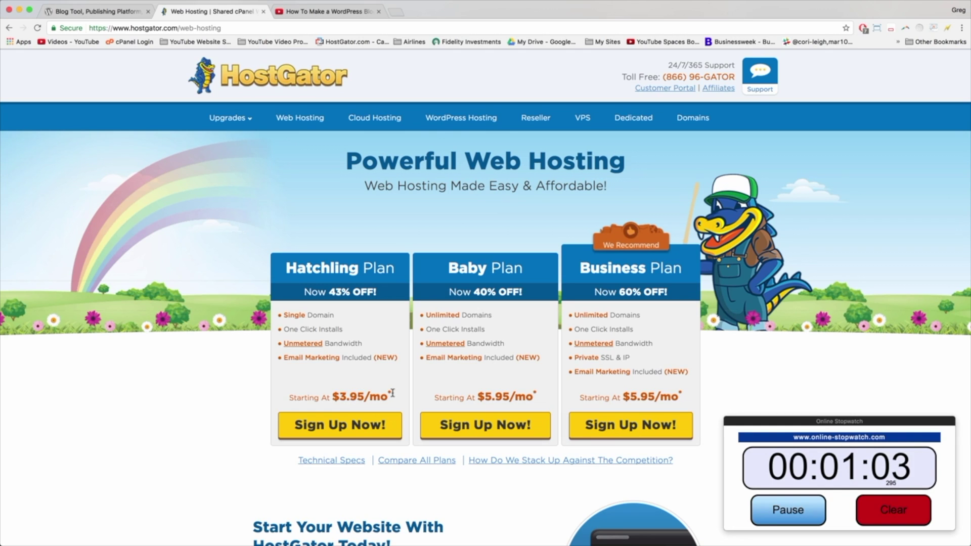
pyautogui.click(423, 462)
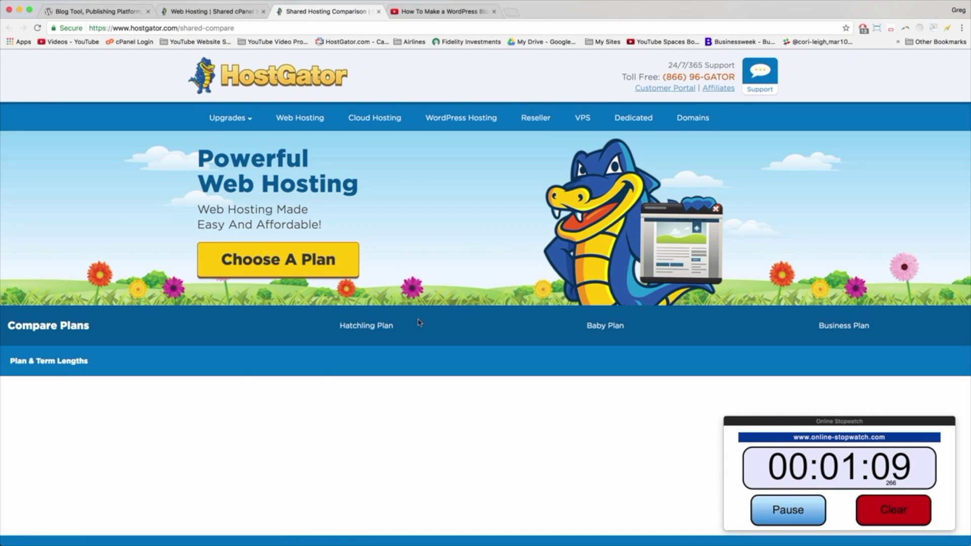
# Step: Look over the Shared Hosting Comparison, including WordPress Hosting, then close that tab
pyautogui.scroll(-5, 419, 322)
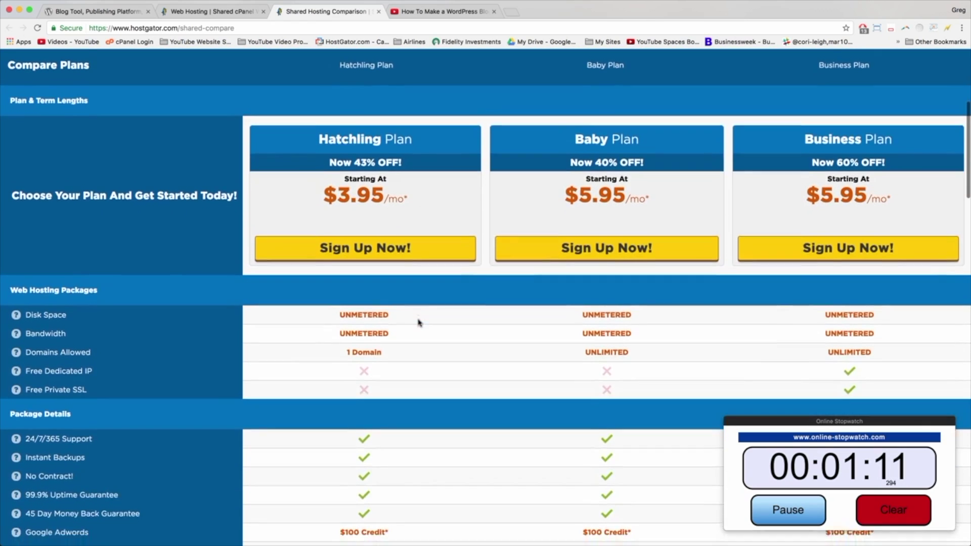
pyautogui.scroll(1, 336, 183)
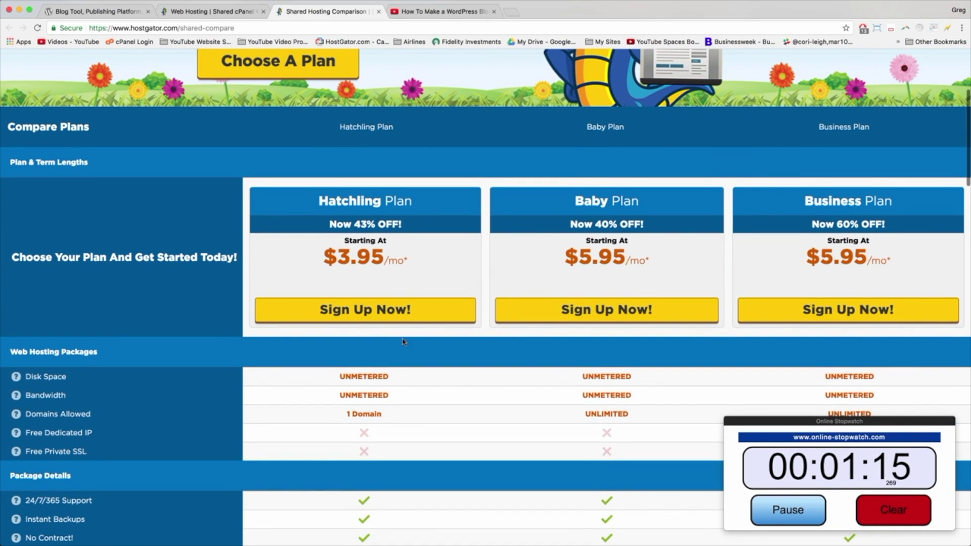
pyautogui.scroll(-10, 401, 310)
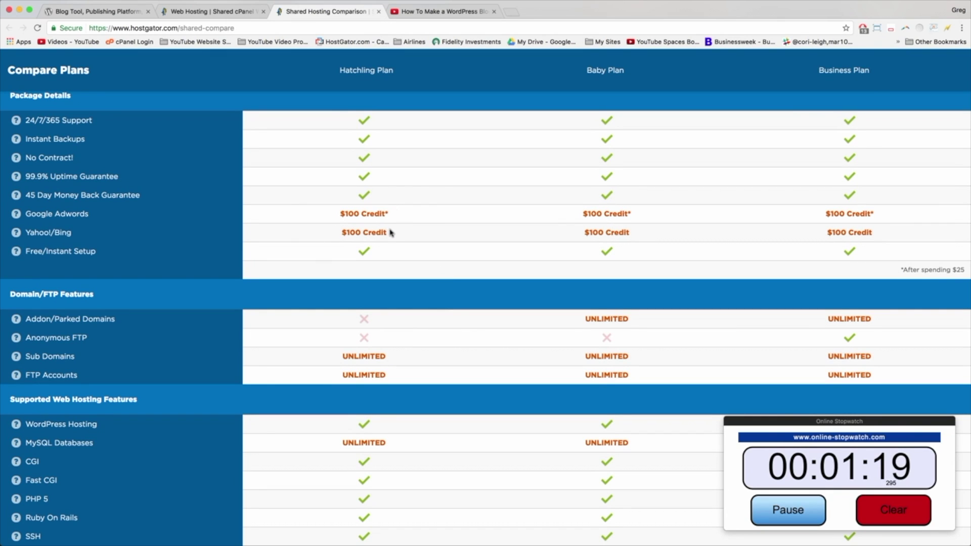
pyautogui.scroll(-3, 393, 233)
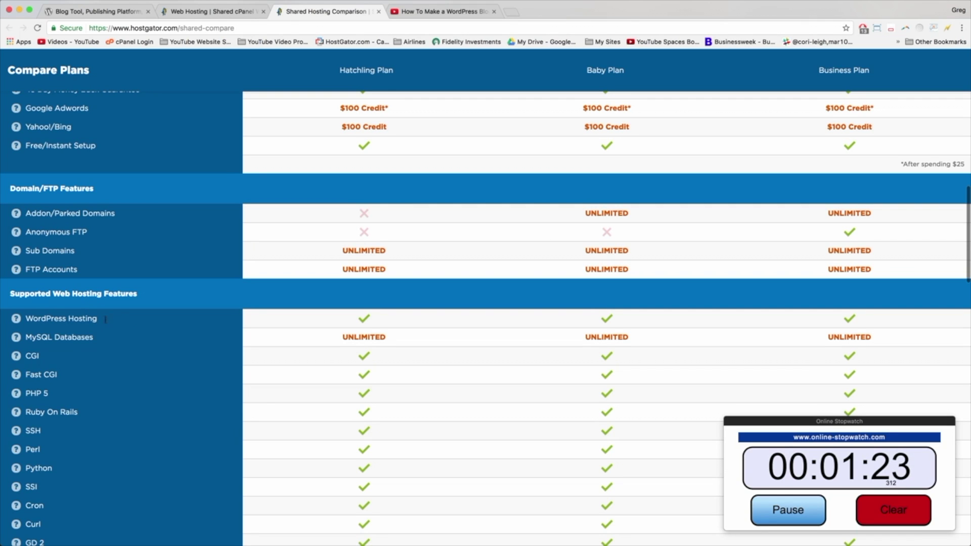
pyautogui.moveTo(121, 322); pyautogui.dragTo(26, 319)
pyautogui.moveTo(15, 320)
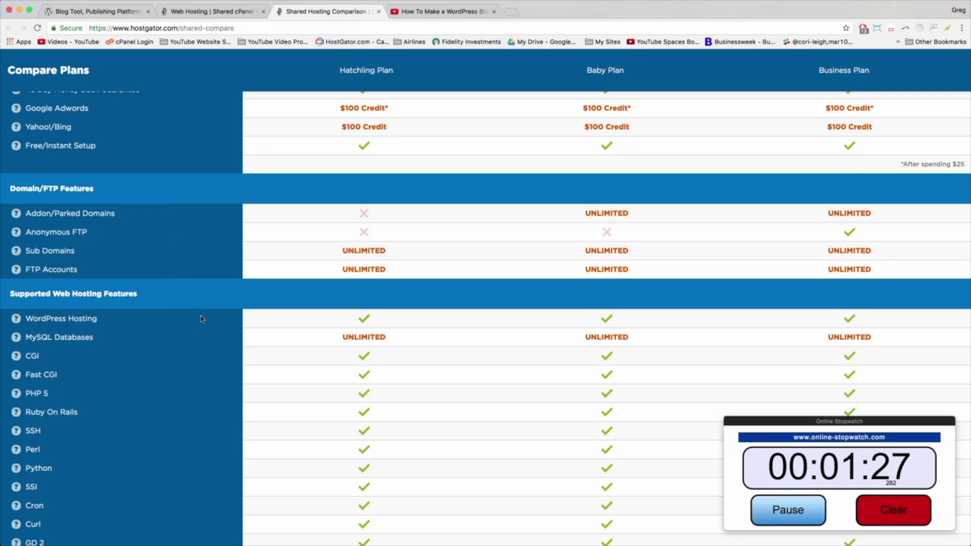
pyautogui.scroll(-7, 348, 349)
pyautogui.scroll(5, 349, 350)
pyautogui.scroll(15, 349, 350)
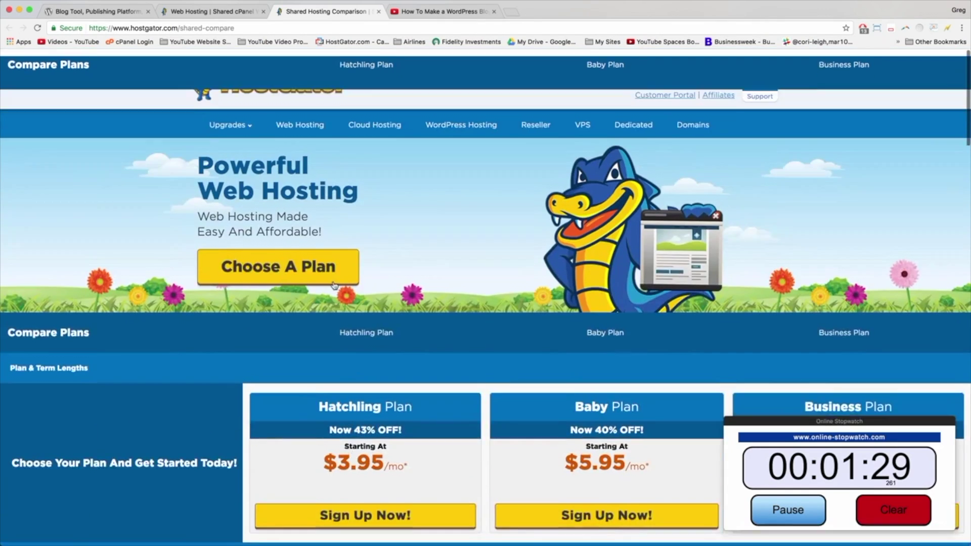
pyautogui.click(378, 12)
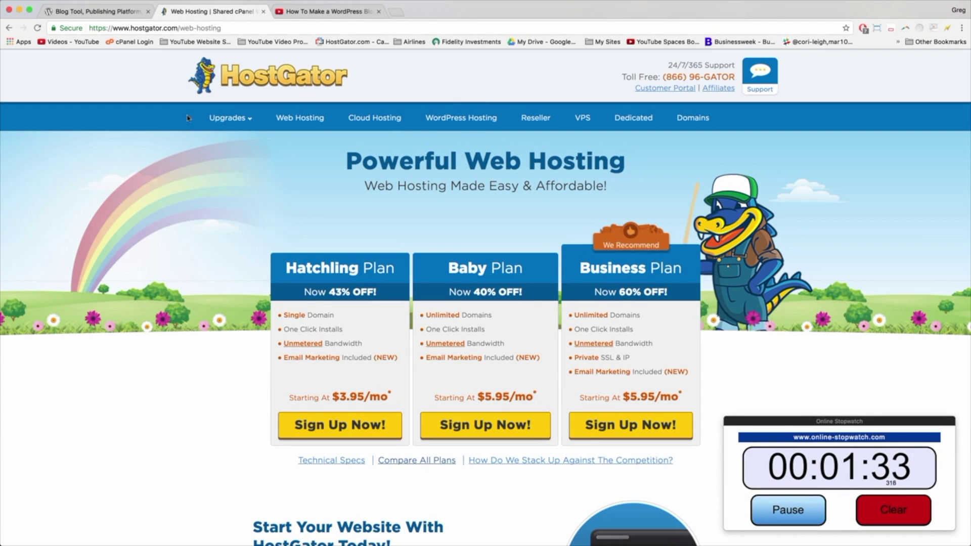
# Step: On the YouTube WordPress blog tutorial, open the HostGator discount link from the description
pyautogui.click(324, 11)
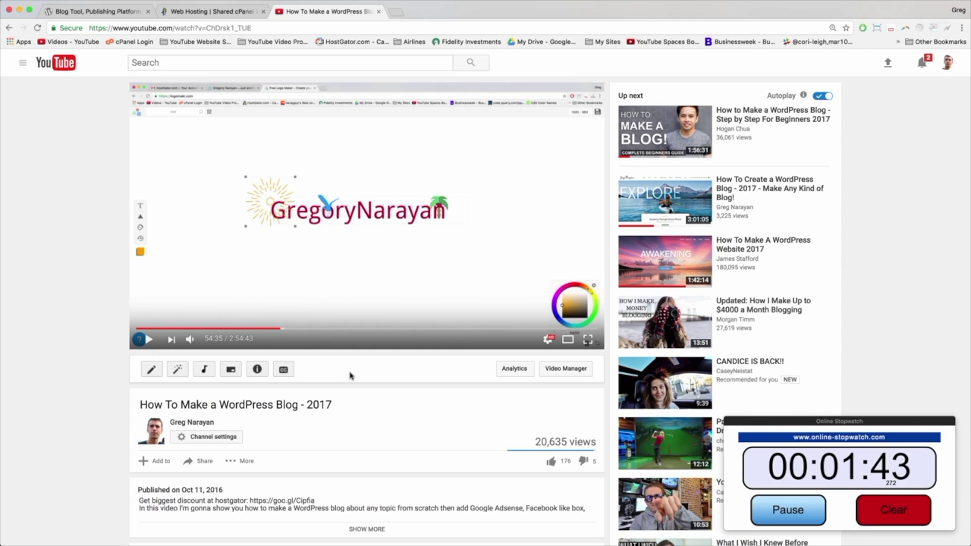
pyautogui.scroll(-2, 245, 406)
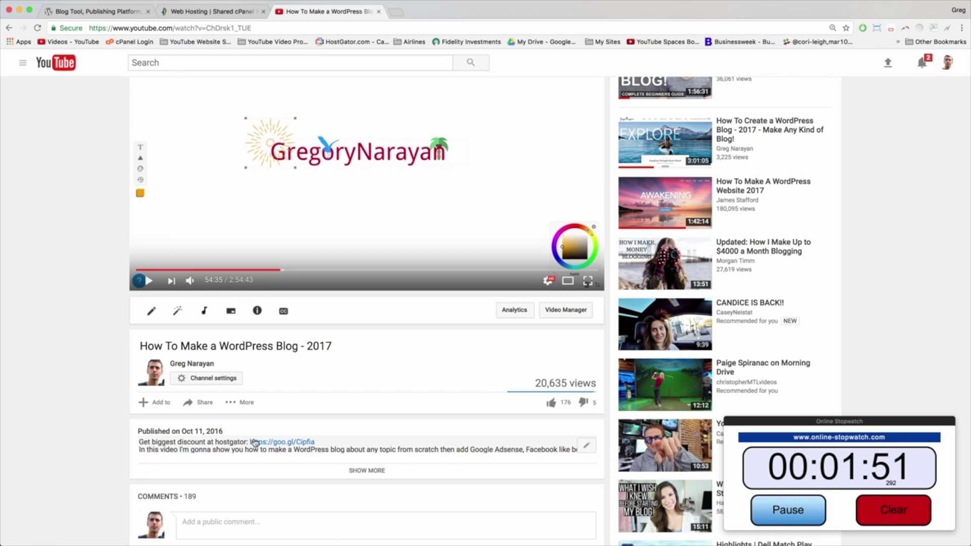
pyautogui.click(291, 442)
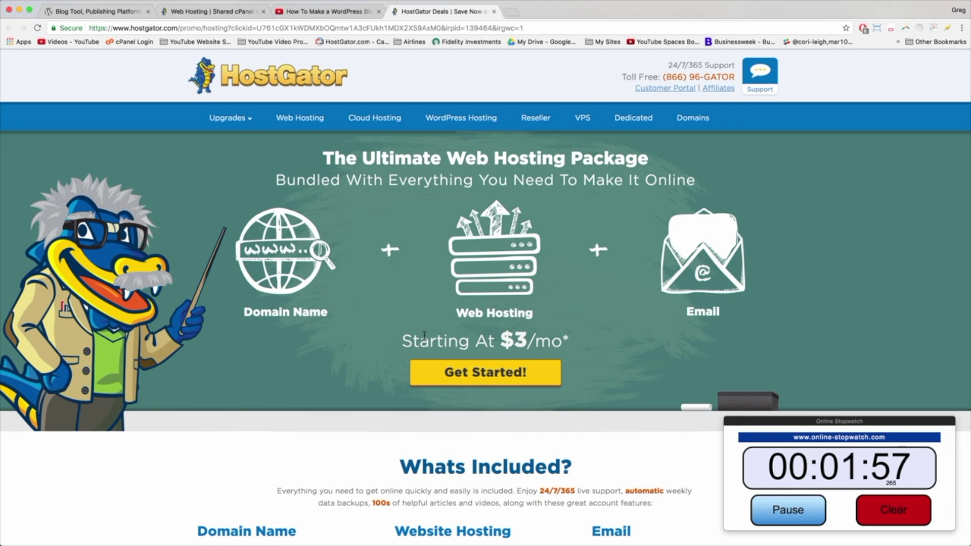
# Step: From the promo page's $3/mo offer, start the order for the Hatchling hosting bundle
pyautogui.moveTo(567, 340); pyautogui.dragTo(400, 342)
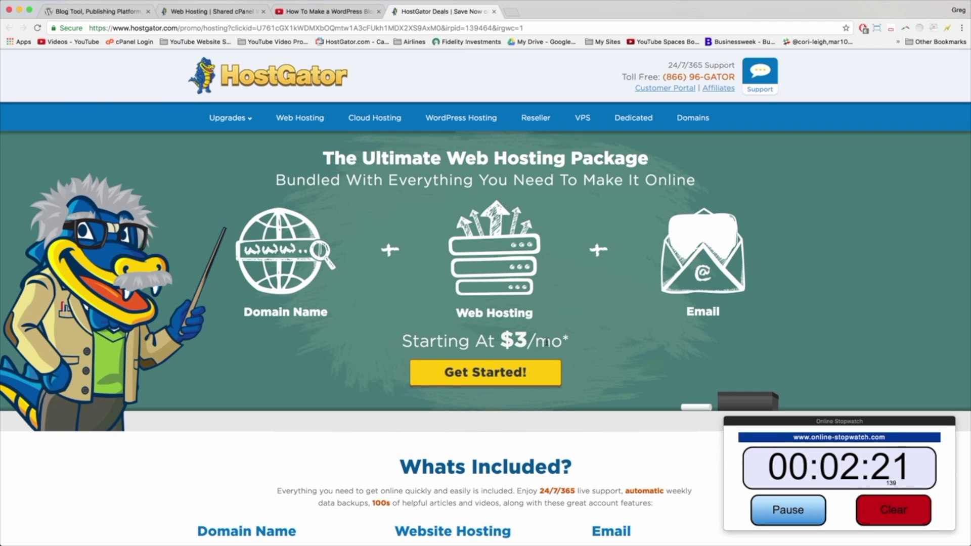
pyautogui.click(484, 372)
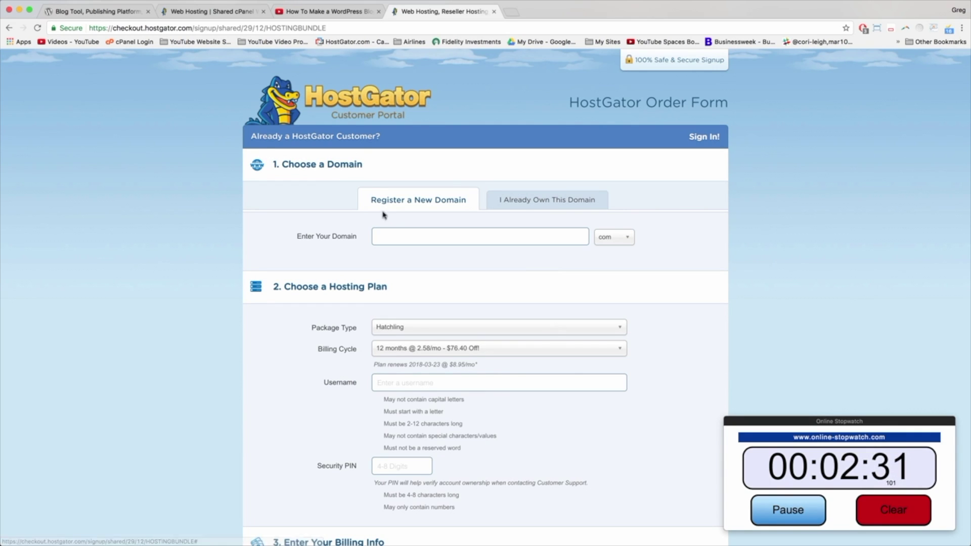
# Step: Add mywordpressblogtutorial.com as an already-owned domain, then scroll down to the billing details
pyautogui.click(581, 200)
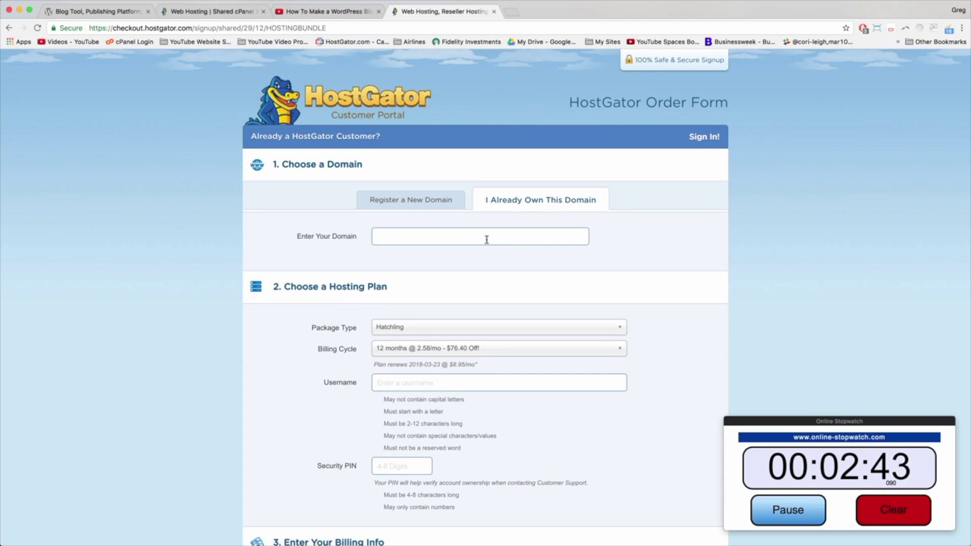
pyautogui.write('myworrd')
pyautogui.write('press')
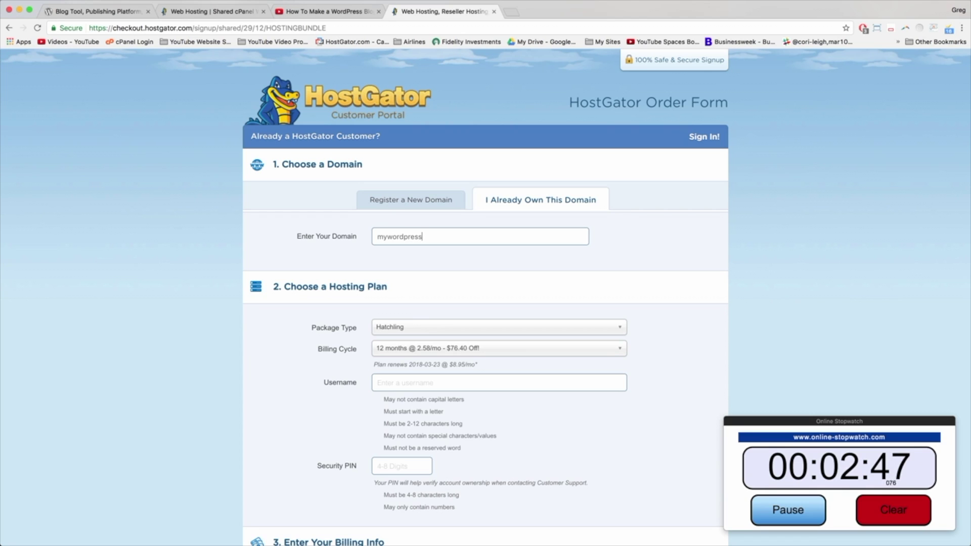
pyautogui.write('blogtutorial.com')
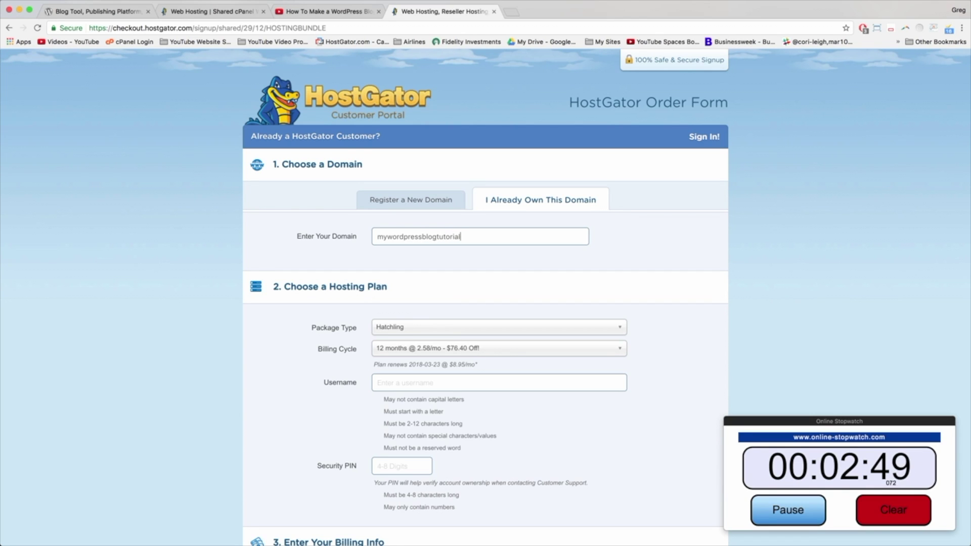
pyautogui.click(545, 272)
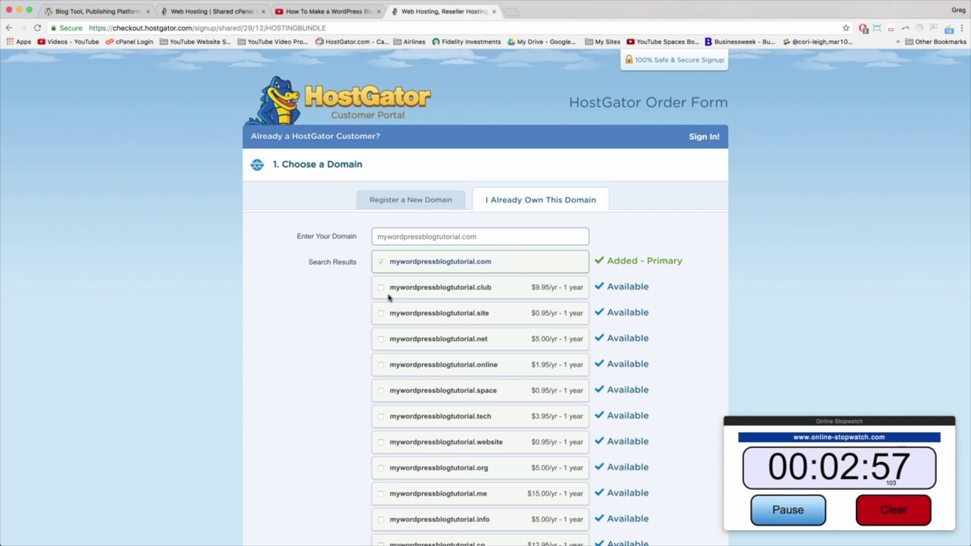
pyautogui.scroll(-2, 561, 278)
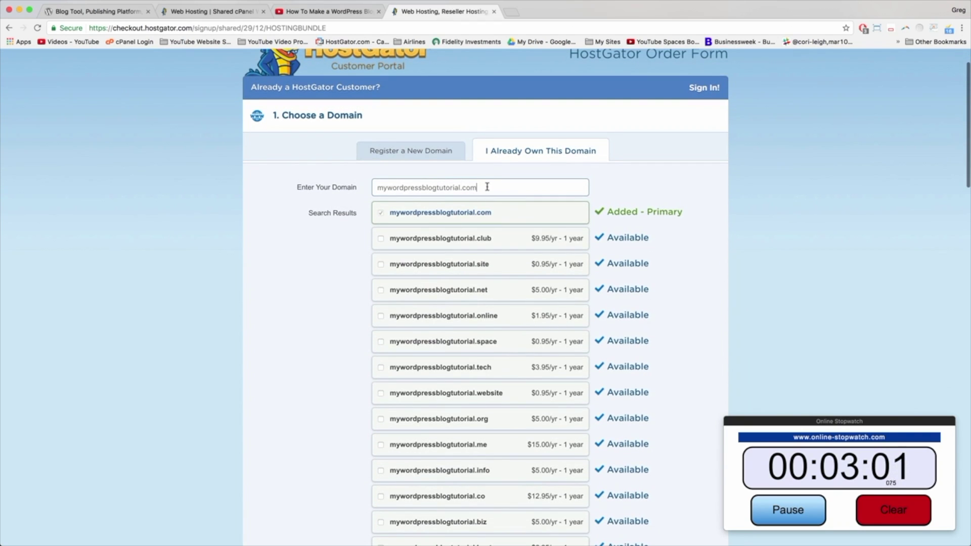
pyautogui.scroll(-4, 556, 205)
pyautogui.scroll(-4, 556, 207)
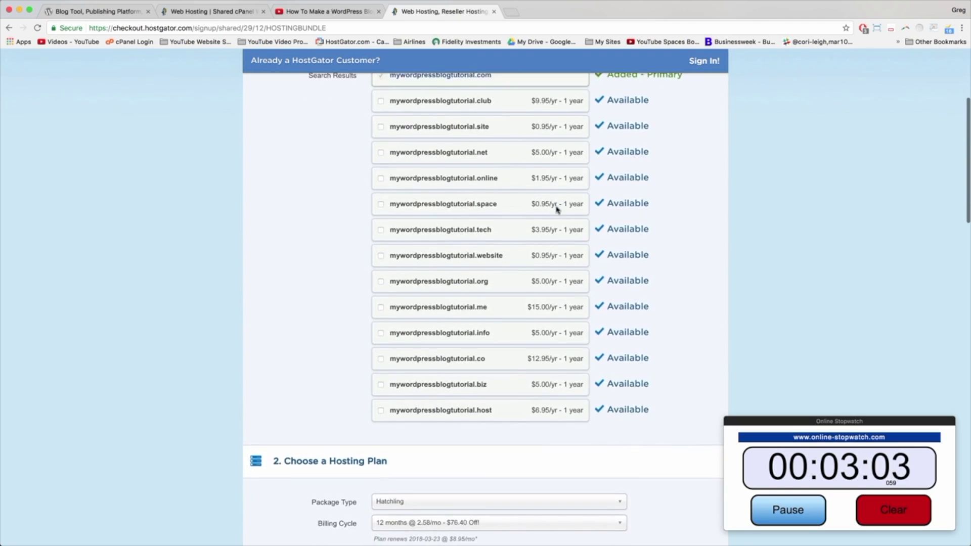
pyautogui.scroll(-8, 556, 208)
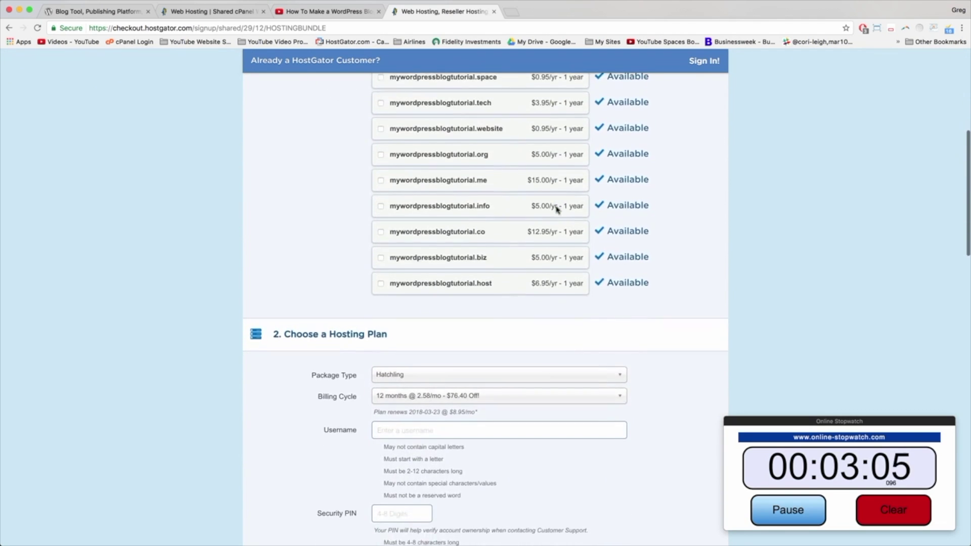
pyautogui.scroll(-3, 557, 210)
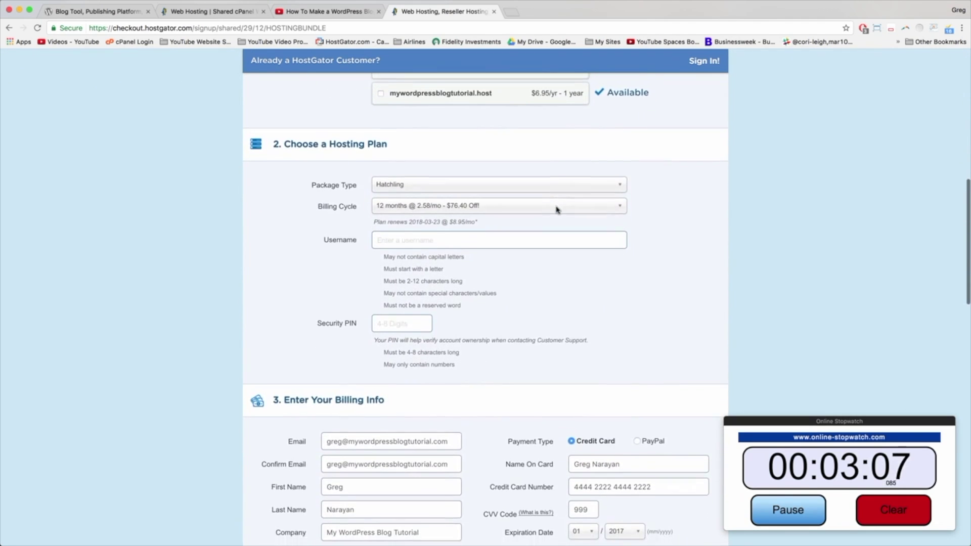
pyautogui.scroll(-1, 556, 210)
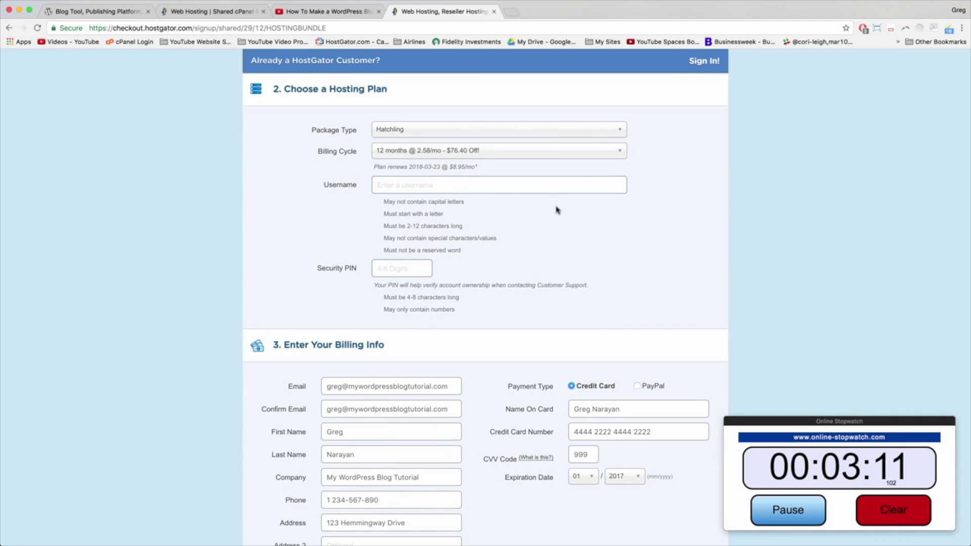
# Step: Keep the Hatchling package type with a 12-month billing cycle
pyautogui.click(404, 128)
pyautogui.click(402, 147)
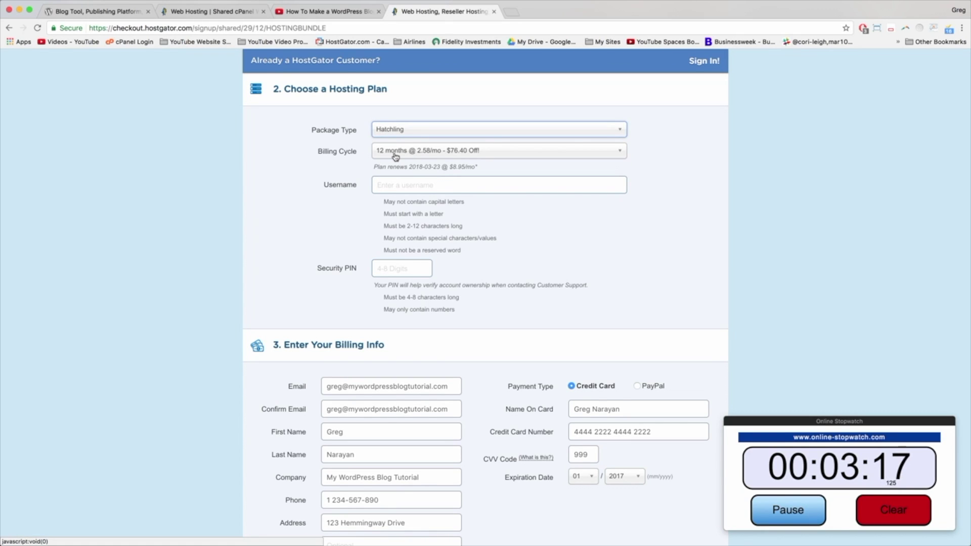
pyautogui.click(396, 154)
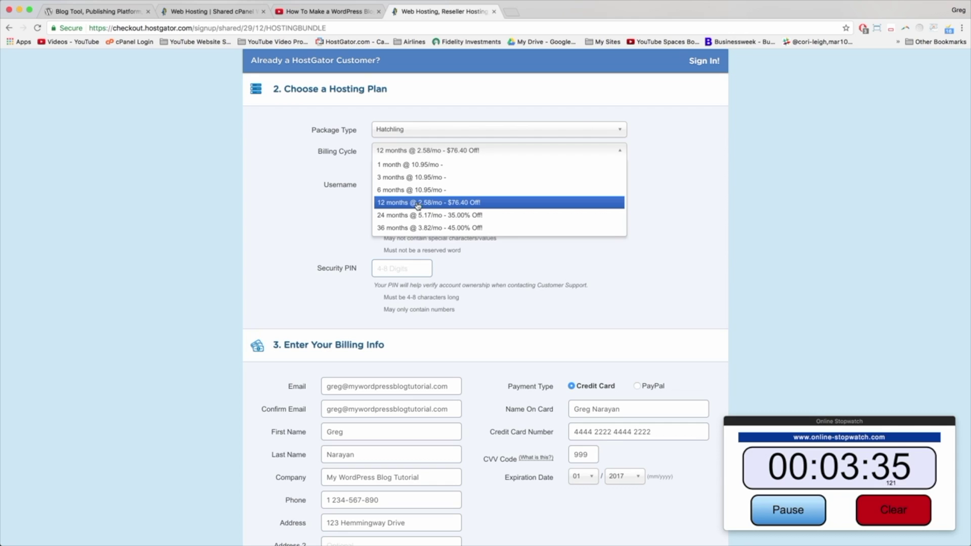
pyautogui.click(419, 203)
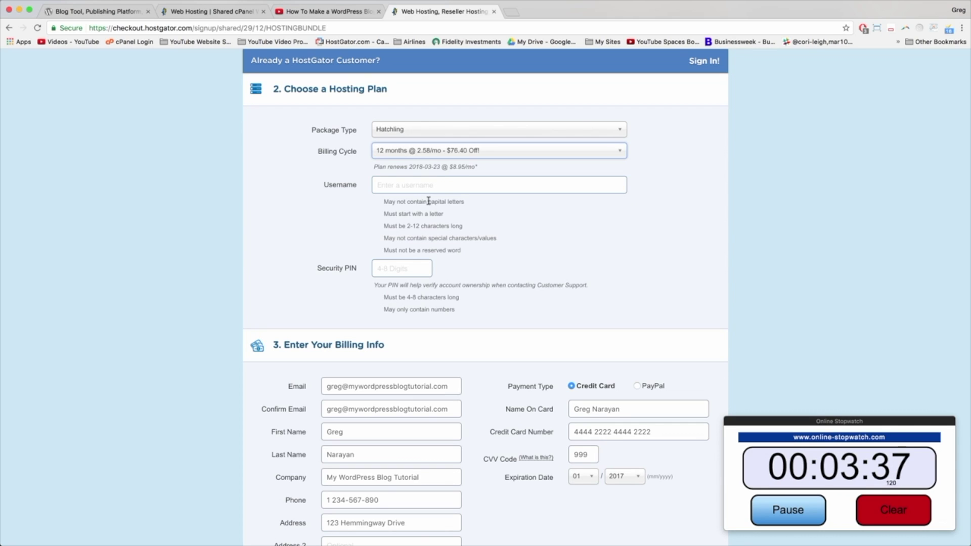
# Step: Fill in the hosting account username and a 4-digit security PIN
pyautogui.press('Tab')
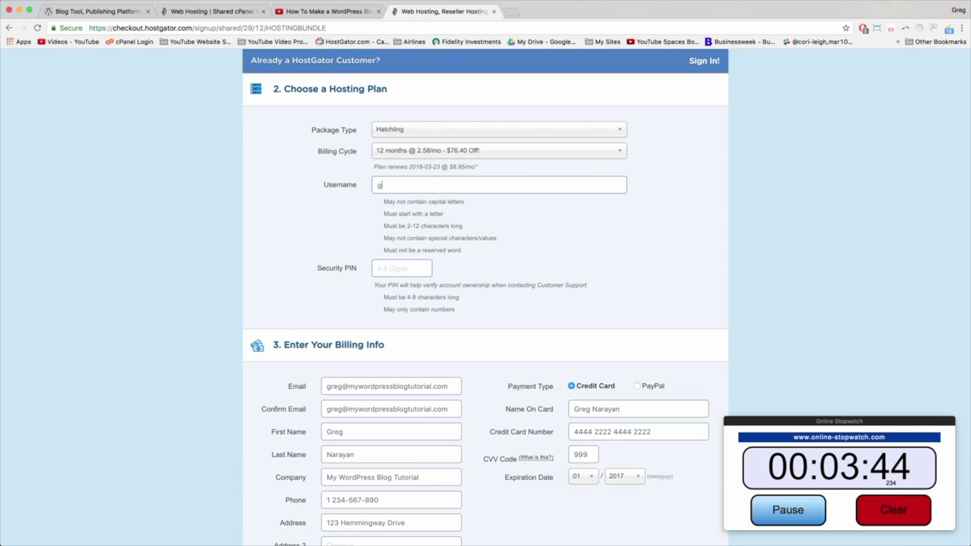
pyautogui.press('Tab')
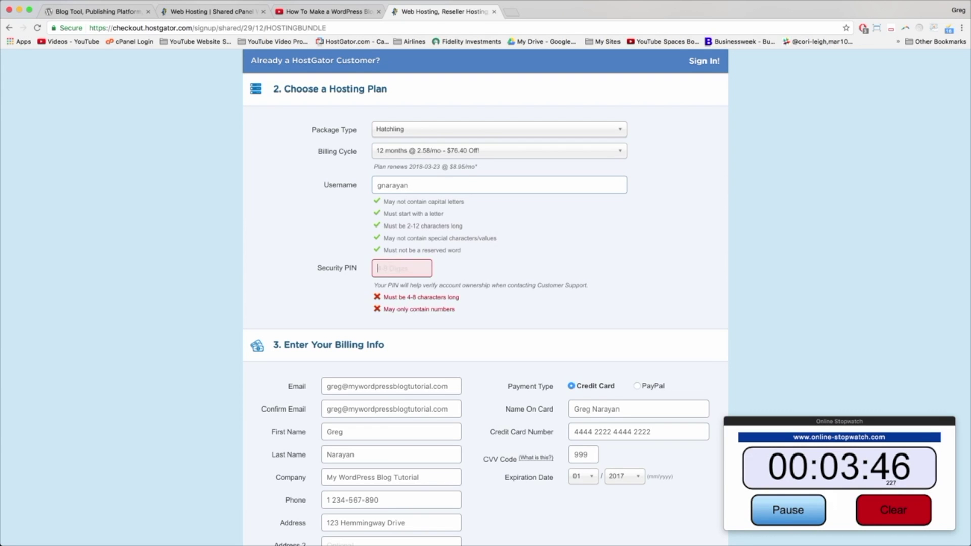
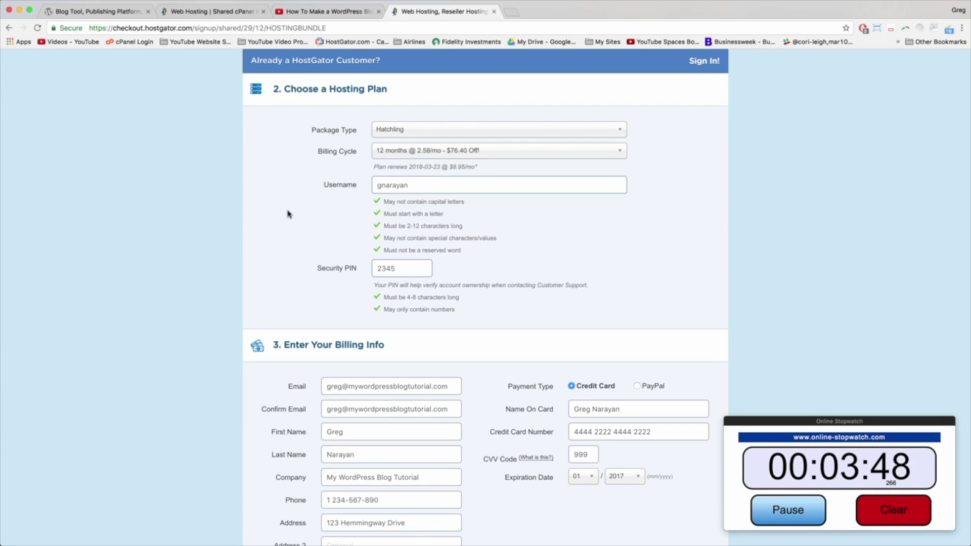
pyautogui.scroll(-5, 288, 214)
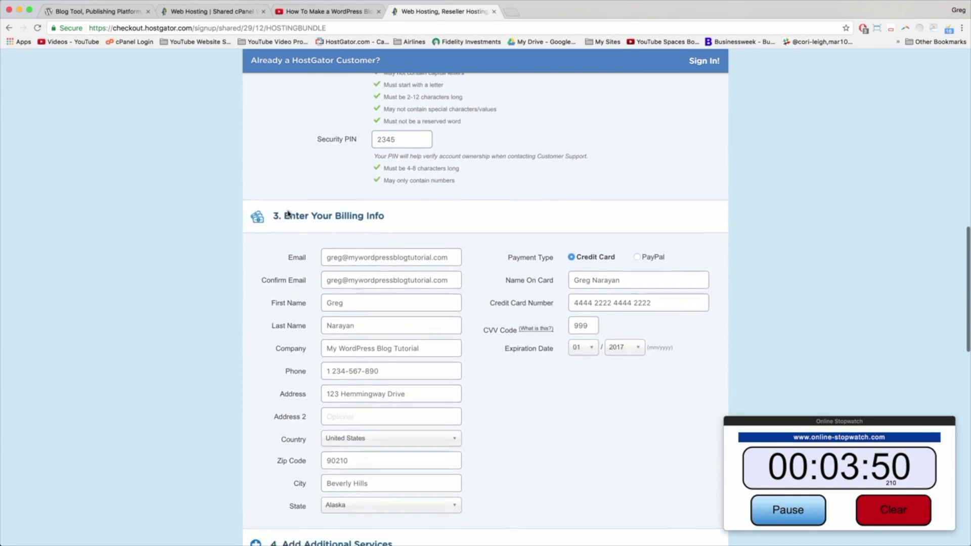
pyautogui.scroll(-5, 288, 214)
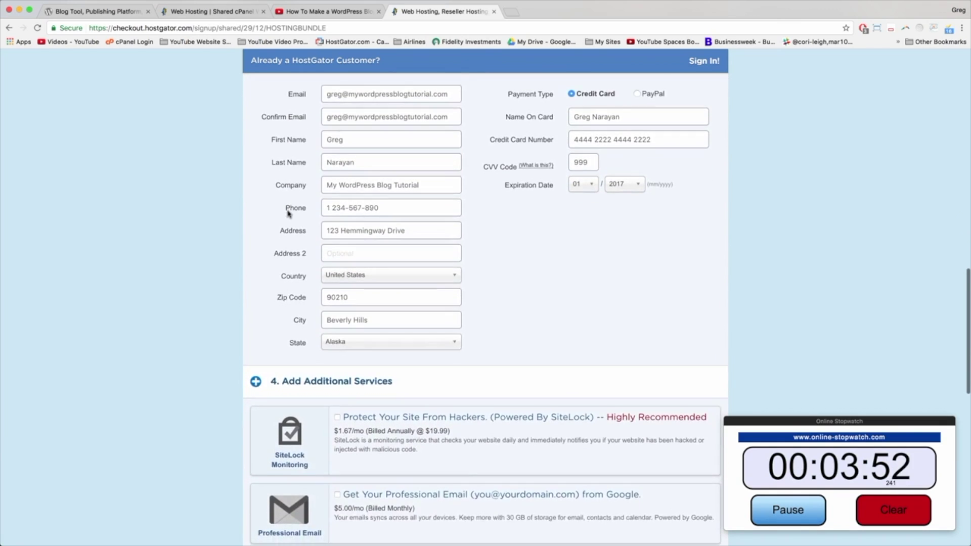
pyautogui.scroll(-5, 288, 214)
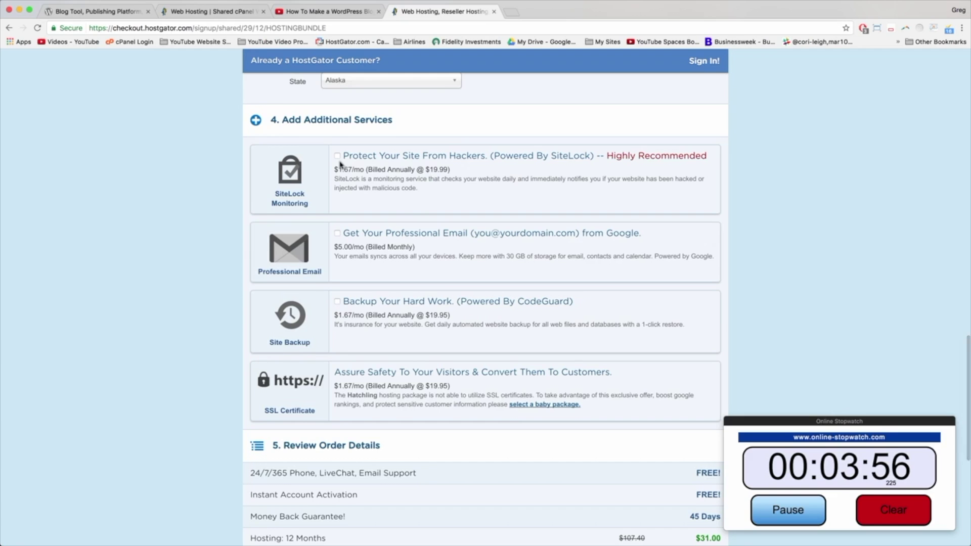
pyautogui.scroll(-2, 340, 164)
pyautogui.scroll(-4, 340, 165)
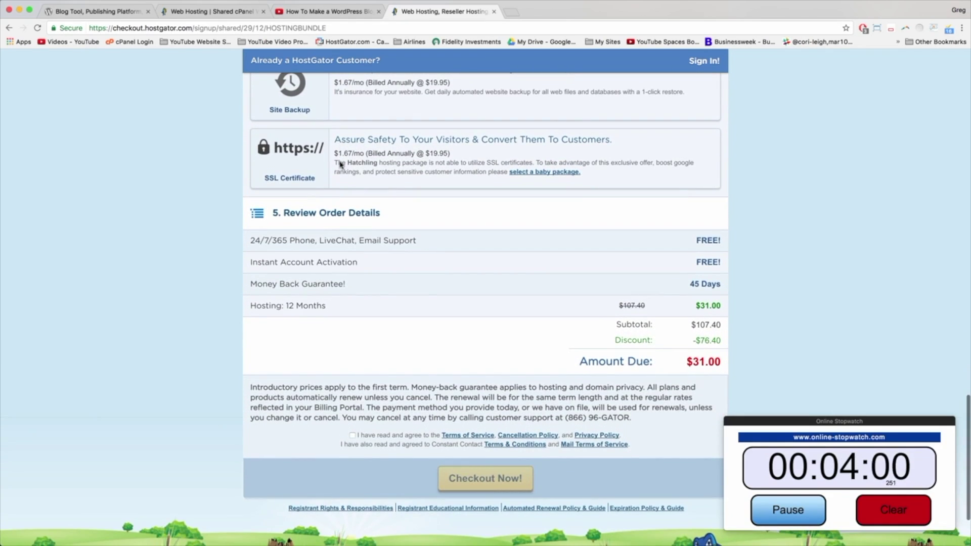
pyautogui.scroll(-2, 340, 164)
pyautogui.scroll(-1, 340, 164)
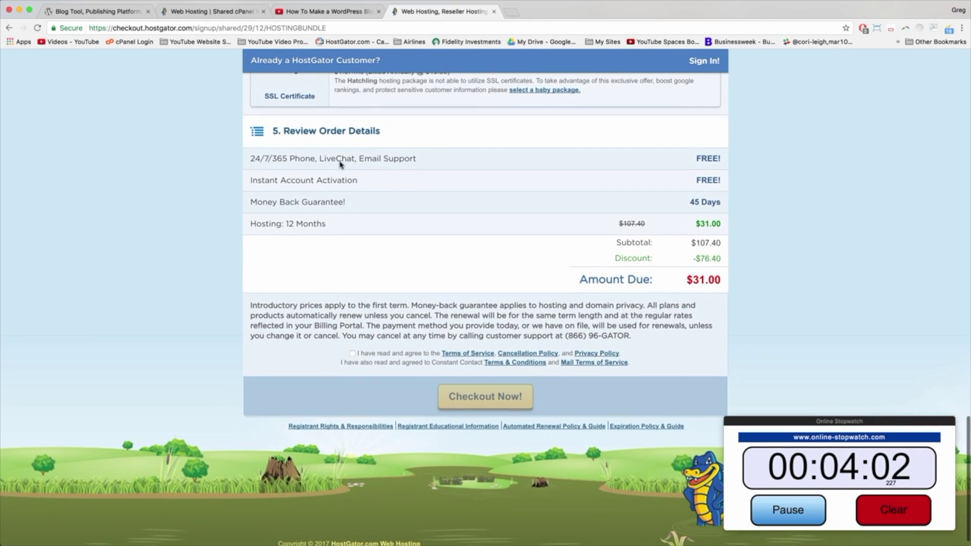
pyautogui.scroll(-1, 339, 165)
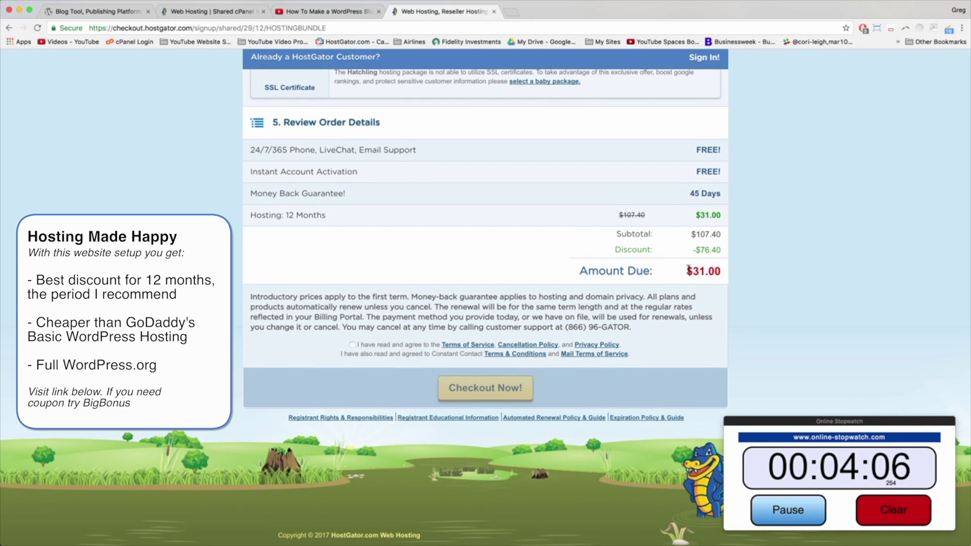
# Step: Check the $31.00 amount due and agree to the Terms of Service
pyautogui.moveTo(692, 248); pyautogui.dragTo(728, 269)
pyautogui.doubleClick(728, 269)
pyautogui.click(720, 270)
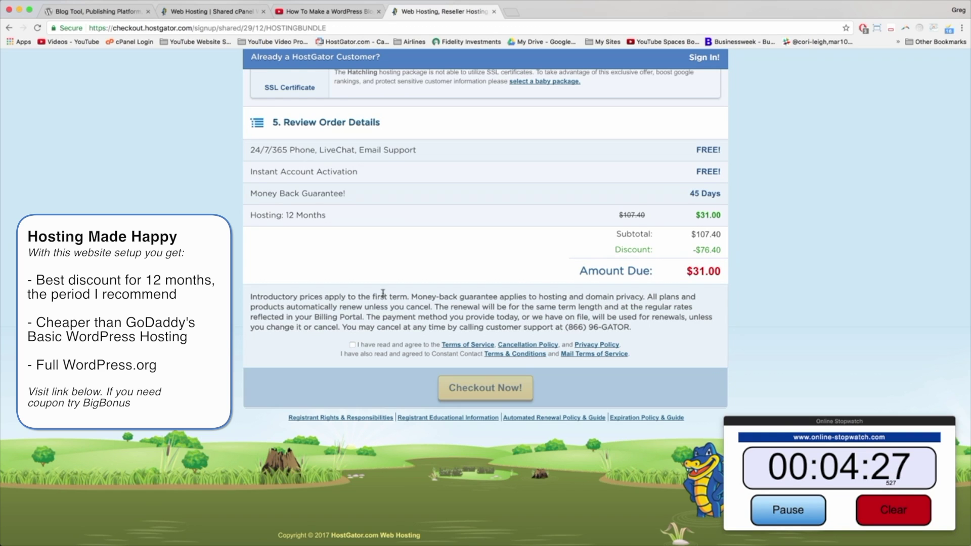
pyautogui.click(352, 345)
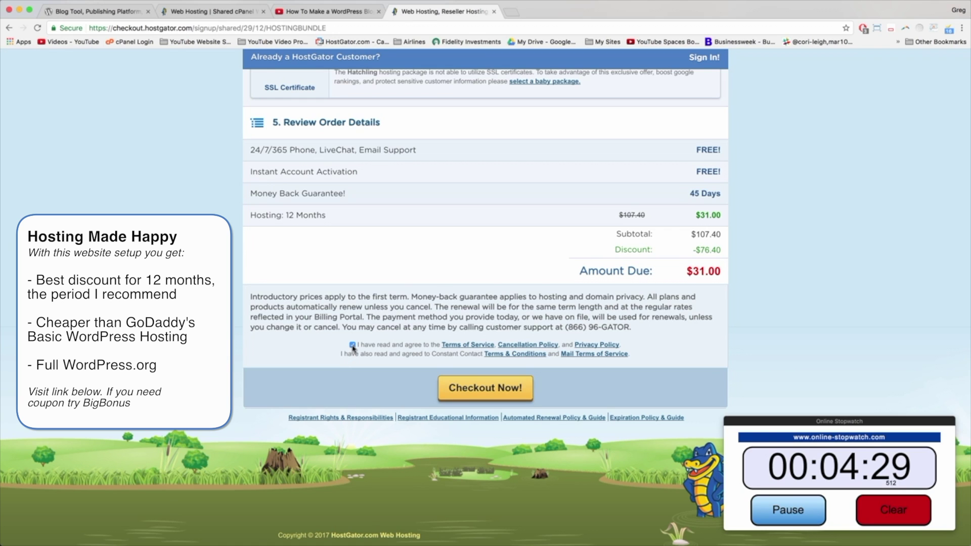
pyautogui.scroll(-1, 384, 349)
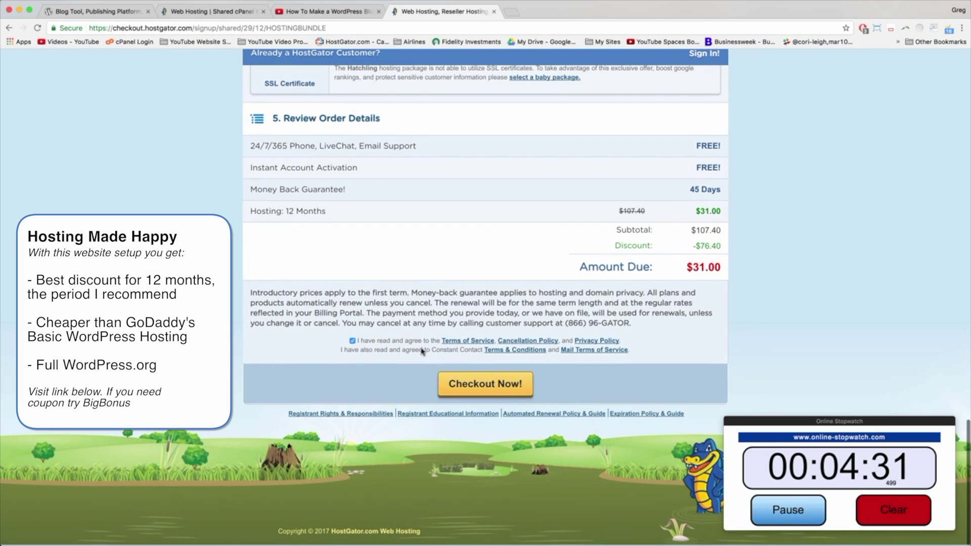
# Step: Check out the $31.00 hosting order and scroll through the Welcome to the HostGator Family page
pyautogui.click(502, 386)
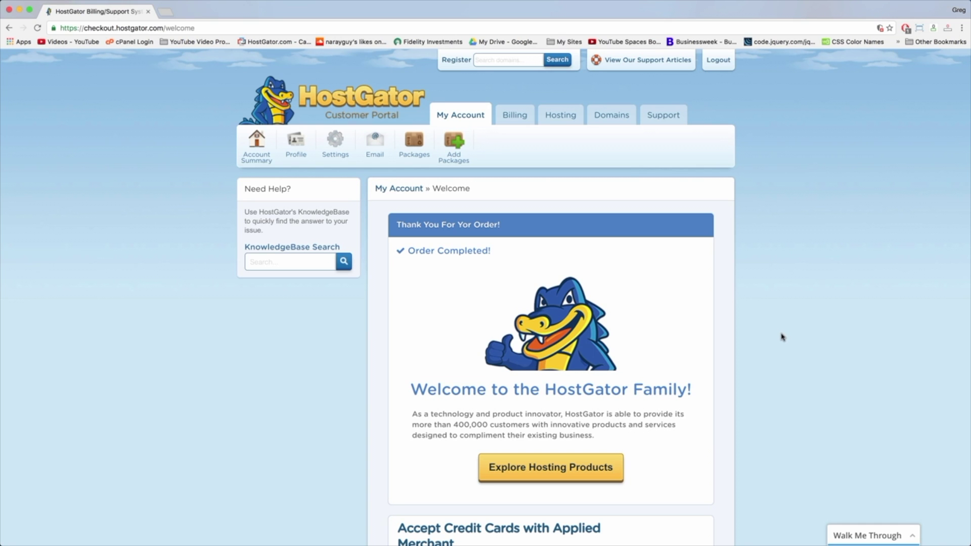
pyautogui.scroll(-5, 782, 337)
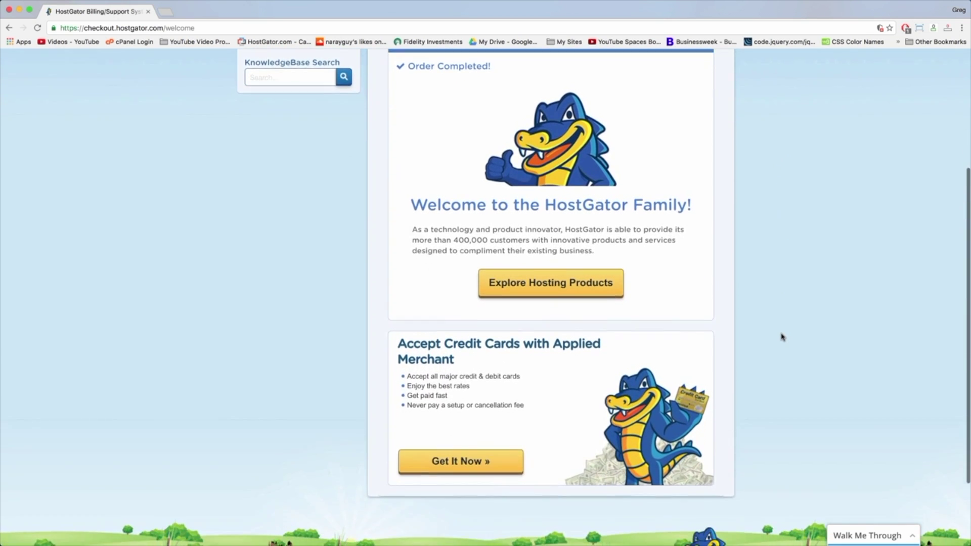
pyautogui.scroll(-3, 783, 337)
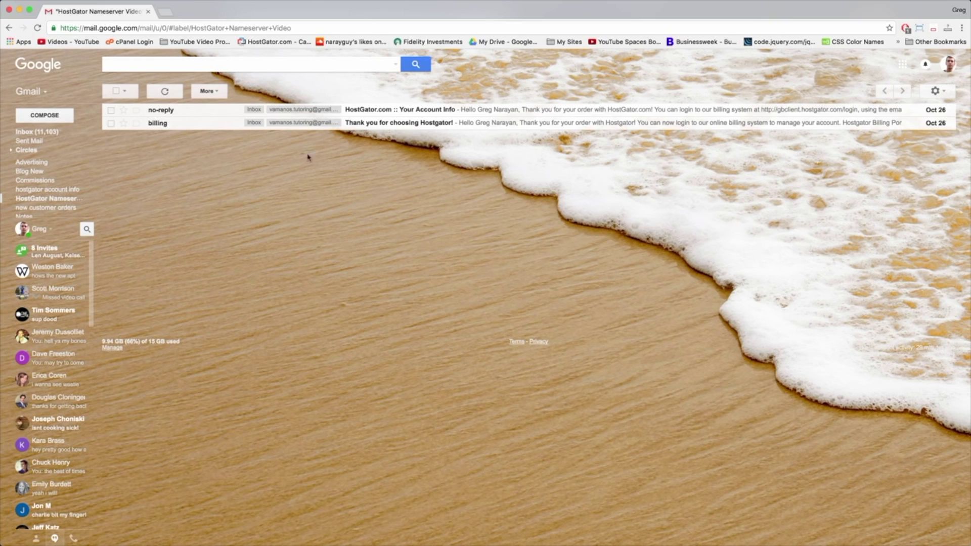
# Step: Open the Your Account Info email and copy nameservers ns8497 and ns8498.hostgator.com
pyautogui.click(420, 111)
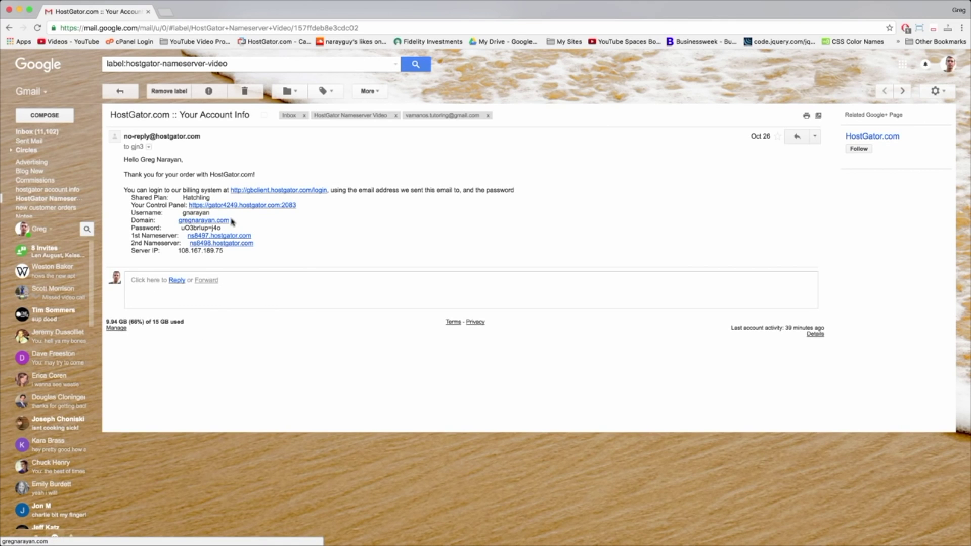
pyautogui.doubleClick(195, 200)
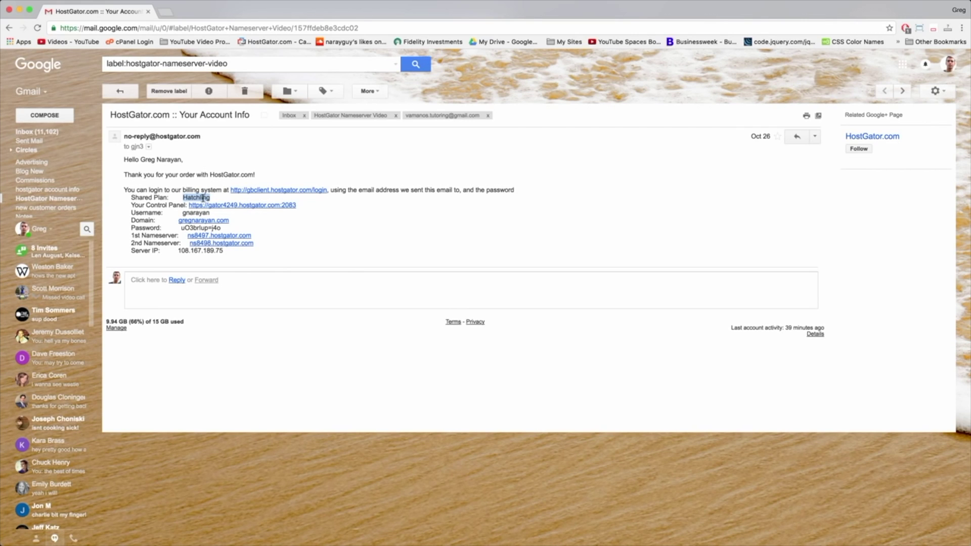
pyautogui.click(265, 250)
pyautogui.moveTo(130, 233); pyautogui.dragTo(256, 243)
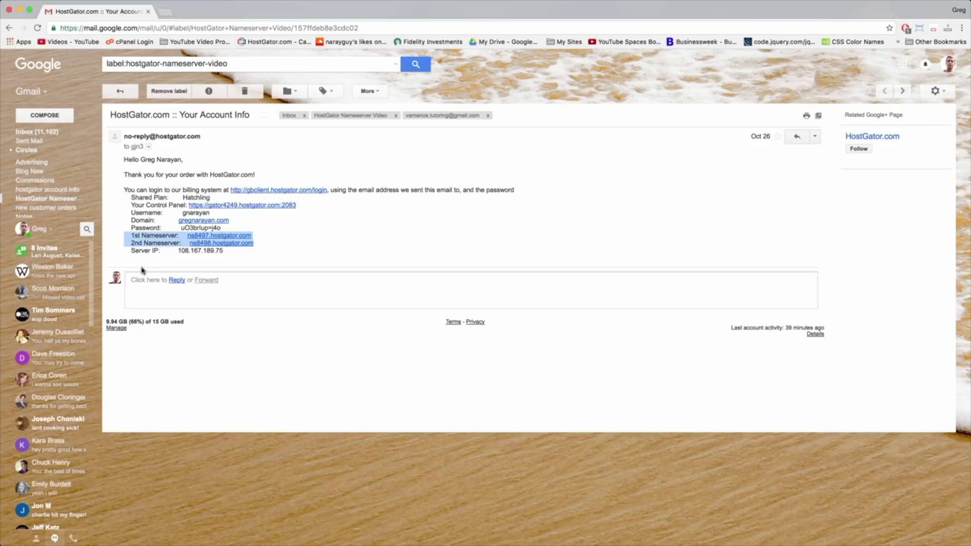
pyautogui.rightClick(150, 244)
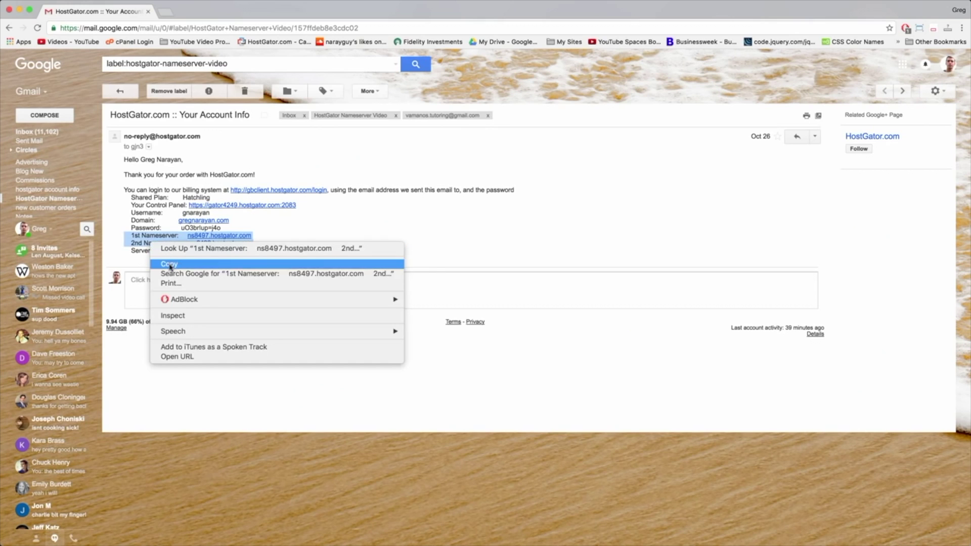
pyautogui.click(168, 263)
pyautogui.click(316, 228)
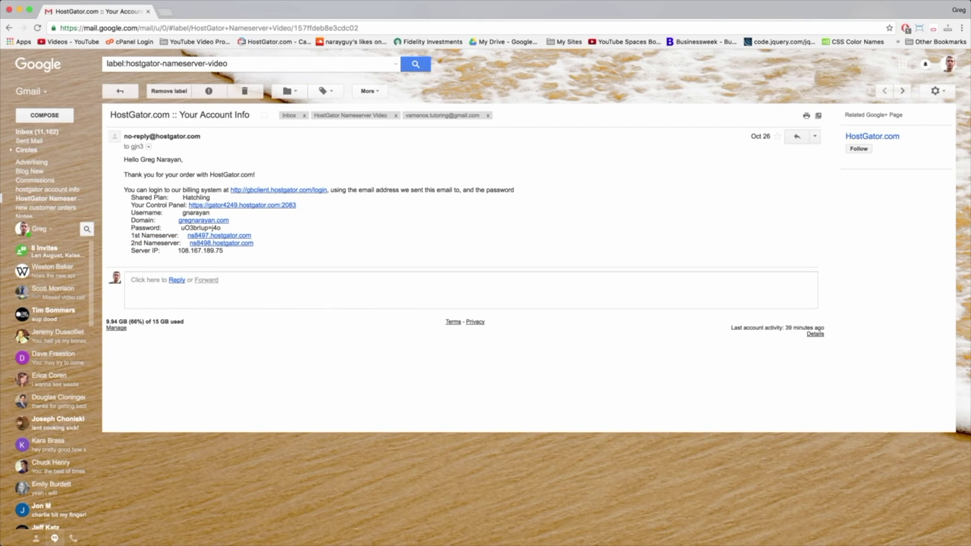
# Step: Paste both nameserver lines below the existing text in the TextEdit note, then return to Chrome
pyautogui.press('super+Tab')
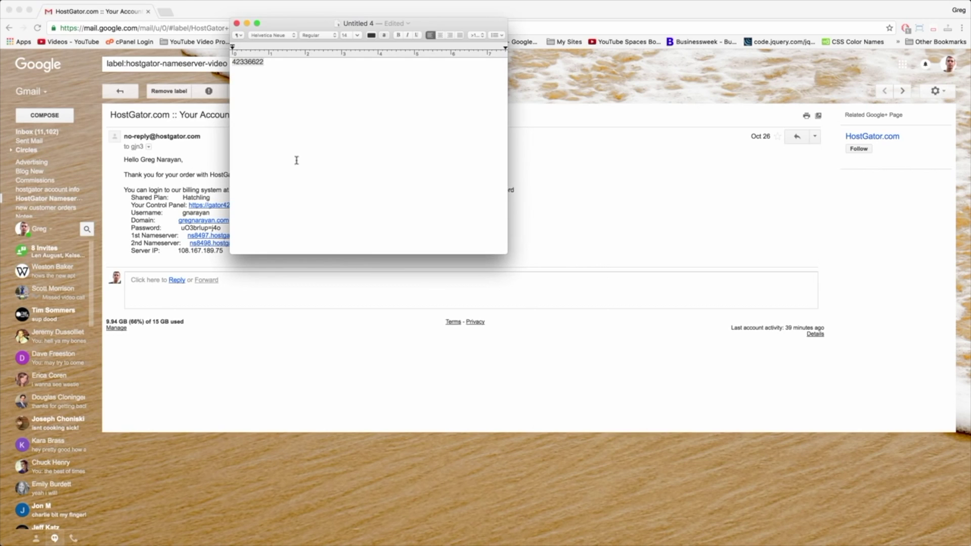
pyautogui.press('Return')
pyautogui.press('Return')
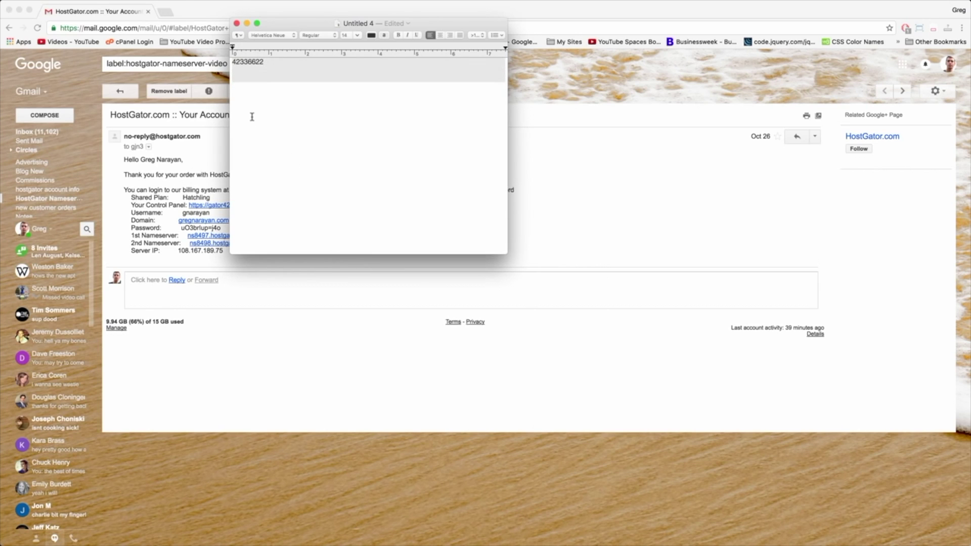
pyautogui.rightClick(252, 117)
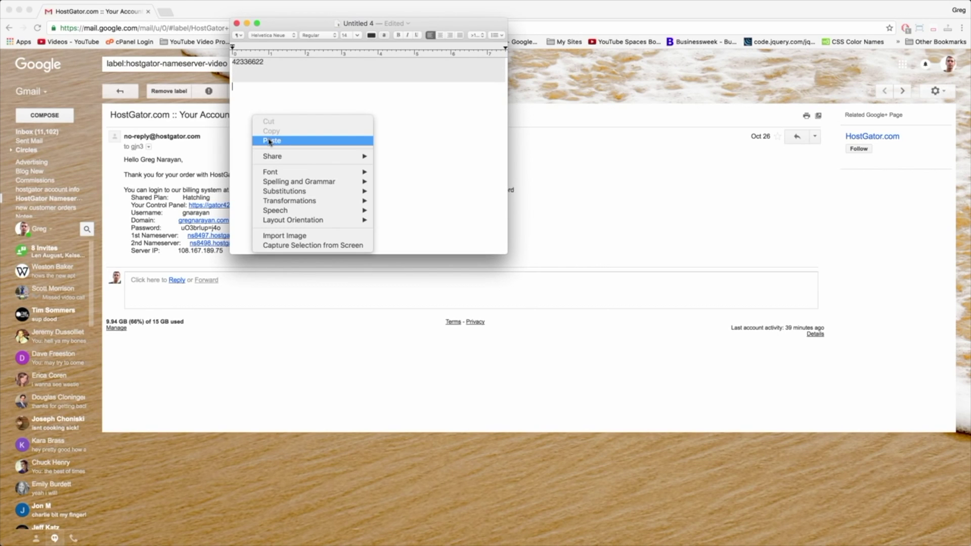
pyautogui.click(270, 141)
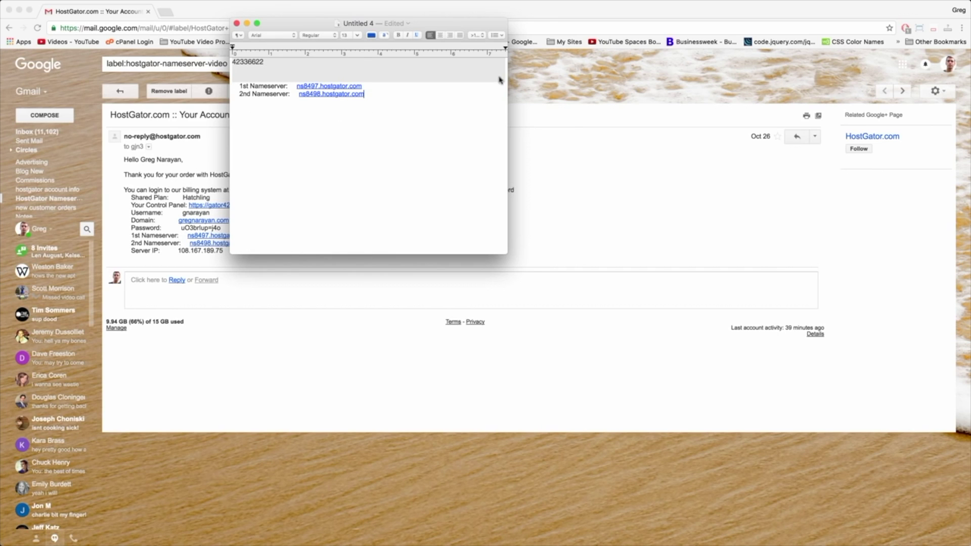
pyautogui.click(559, 72)
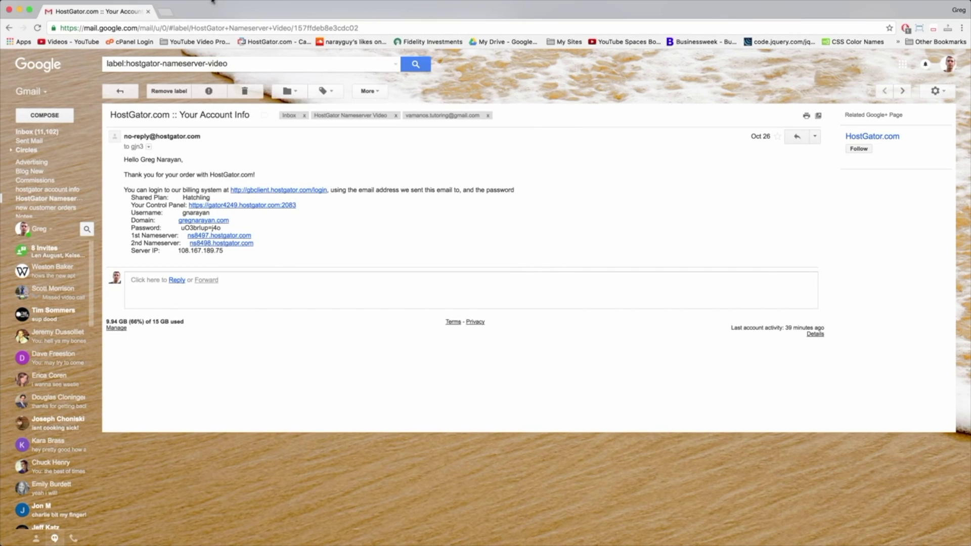
pyautogui.click(164, 14)
# Step: Search Google for GoDaddy, go to godaddy.com and sign in to Manage My Domains
pyautogui.write('goddady')
pyautogui.press('Return')
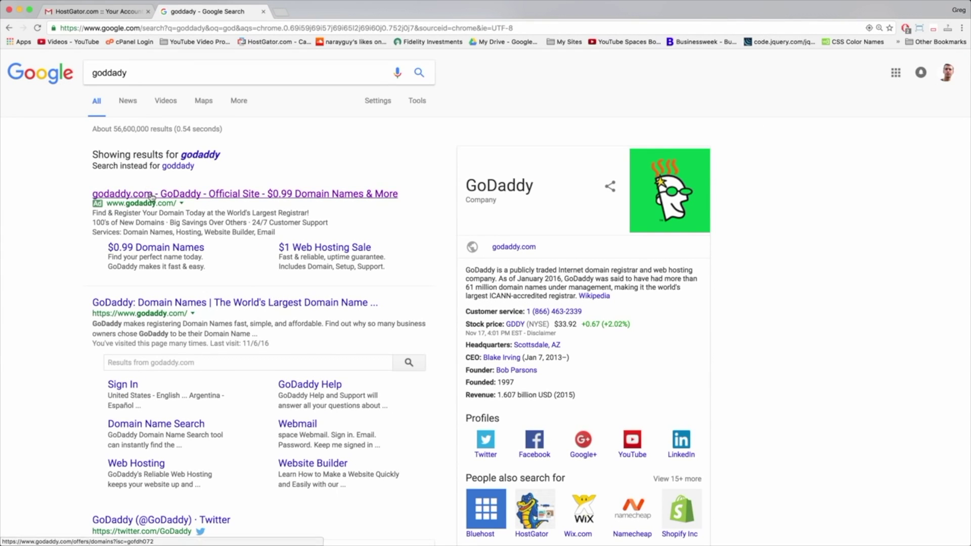
pyautogui.click(151, 196)
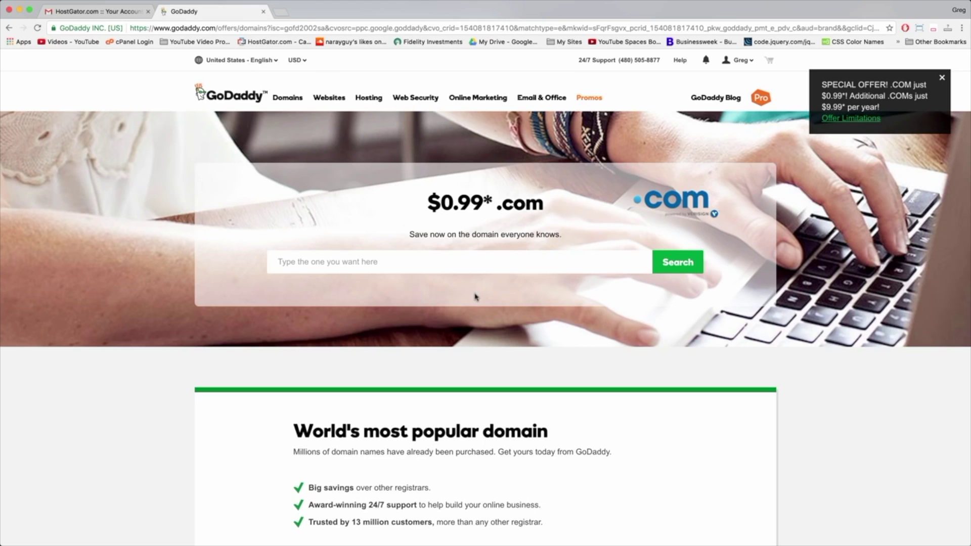
pyautogui.click(740, 62)
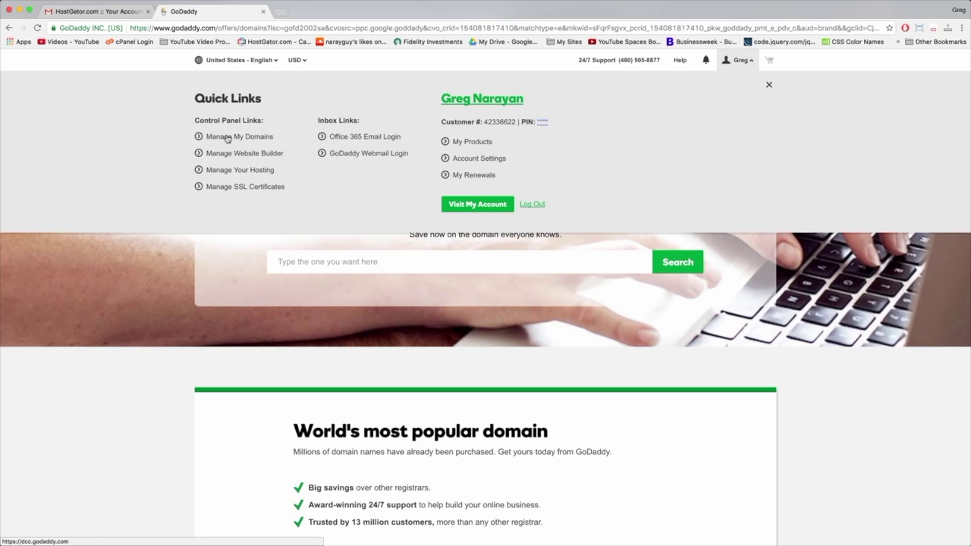
pyautogui.click(268, 138)
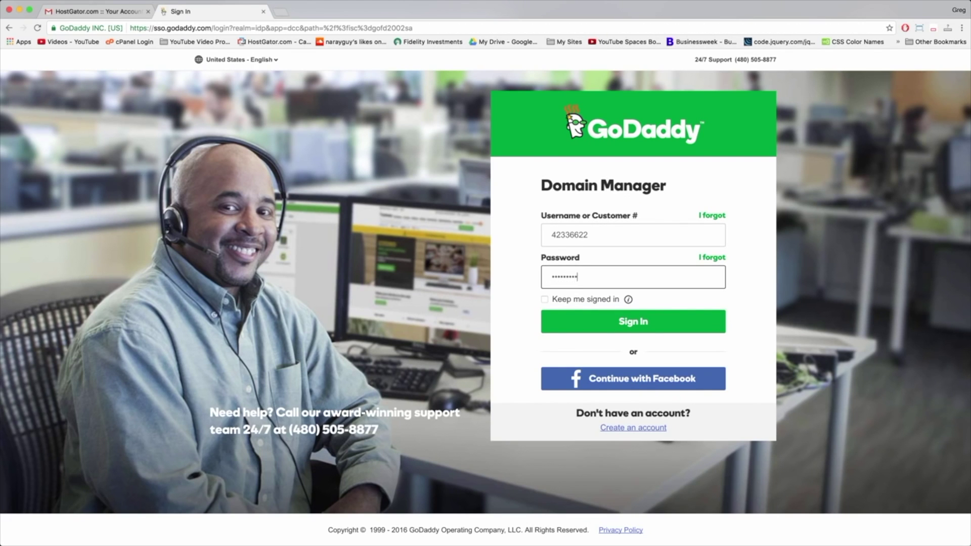
pyautogui.click(613, 322)
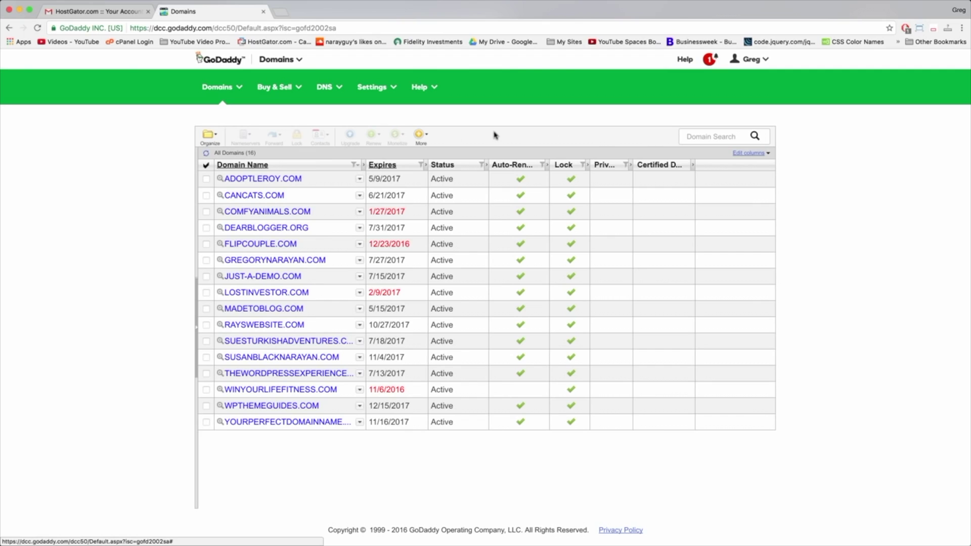
# Step: Open yourperfectdomainname.com's Domain Details and its Nameservers management settings
pyautogui.moveTo(453, 174)
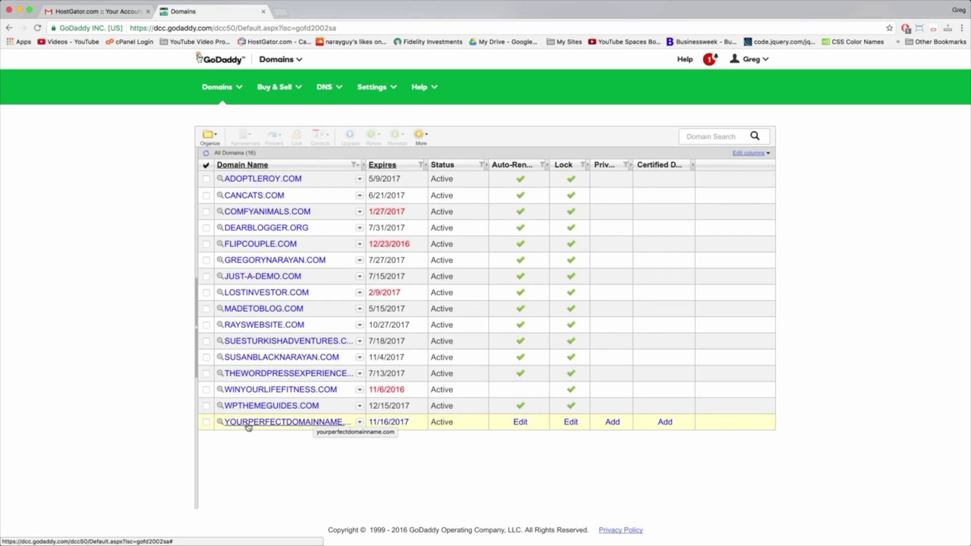
pyautogui.click(286, 427)
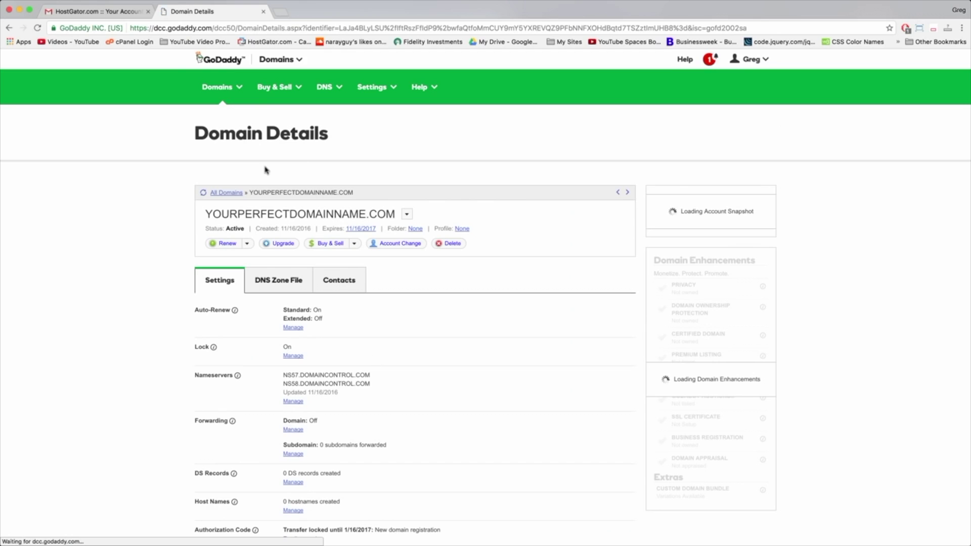
pyautogui.scroll(-1, 265, 170)
pyautogui.scroll(-1, 265, 170)
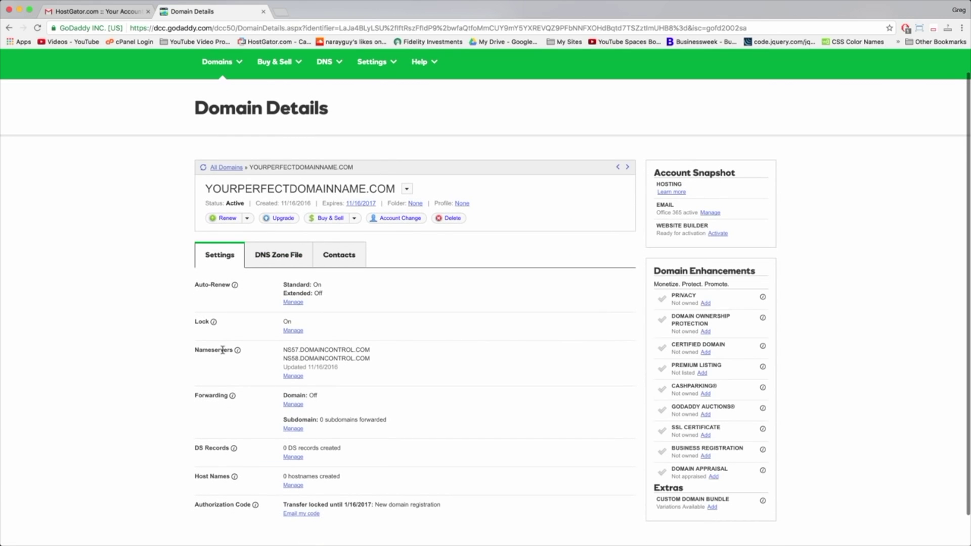
pyautogui.click(293, 376)
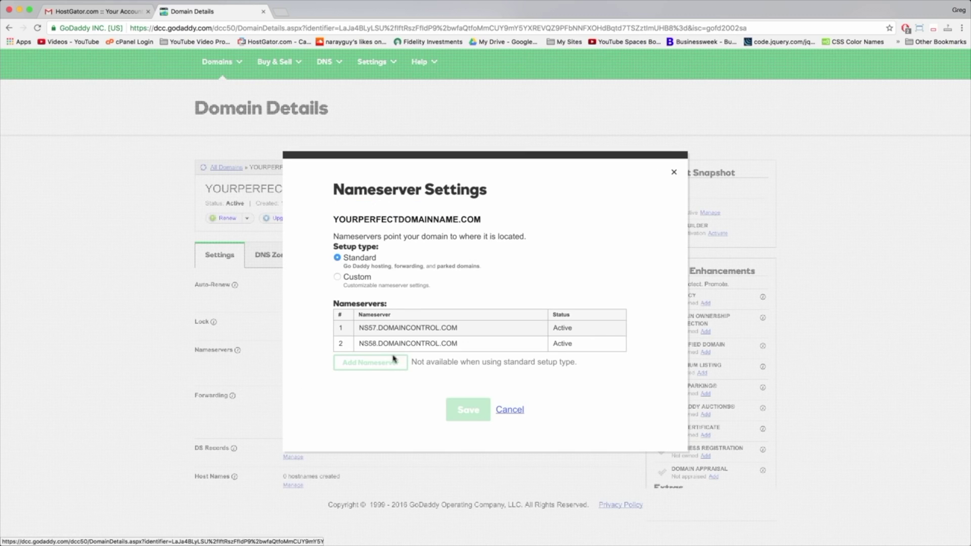
# Step: Switch yourperfectdomainname.com to custom nameservers, then bring the HostGator account email back up
pyautogui.click(337, 278)
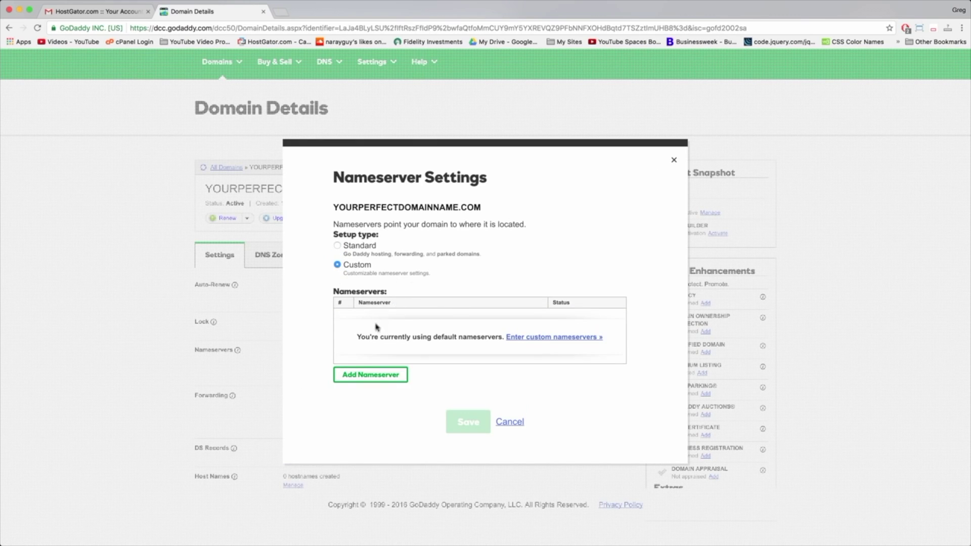
pyautogui.click(585, 337)
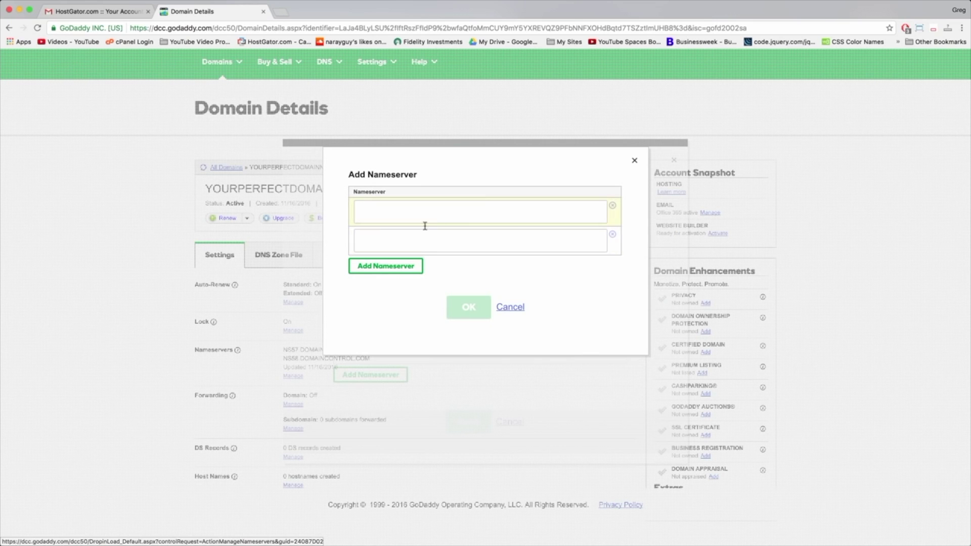
pyautogui.click(379, 215)
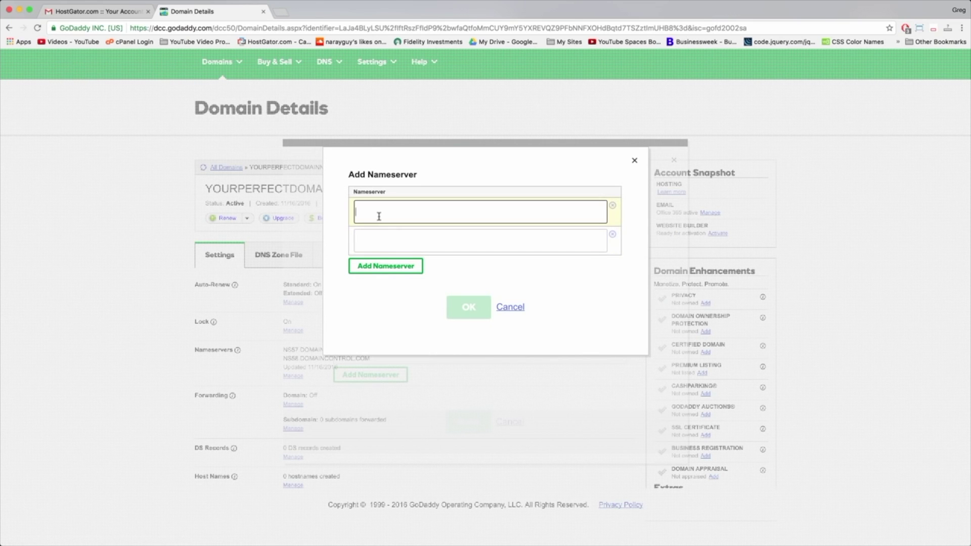
pyautogui.click(99, 16)
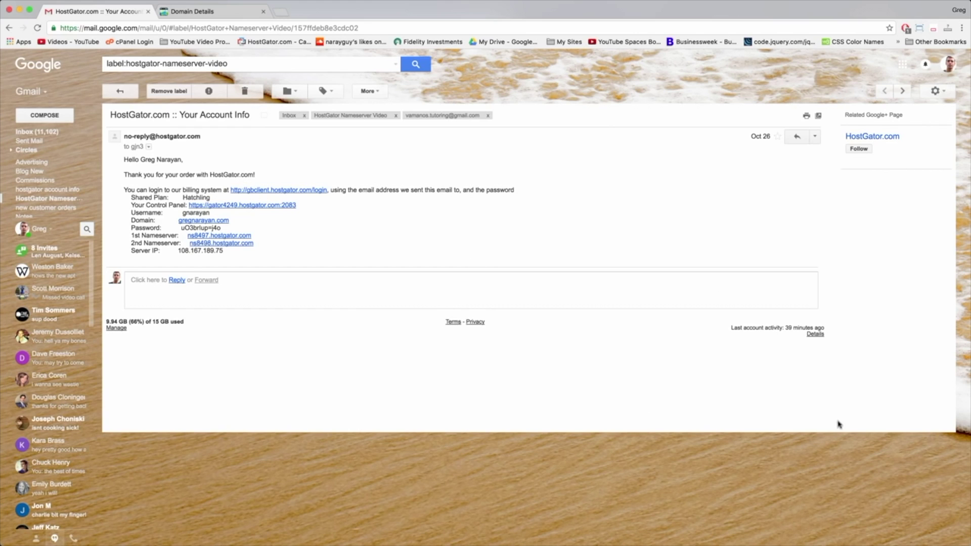
# Step: Copy NS8497.HOSTGATOR.COM from the TextEdit note into the first nameserver field
pyautogui.press('super+Tab')
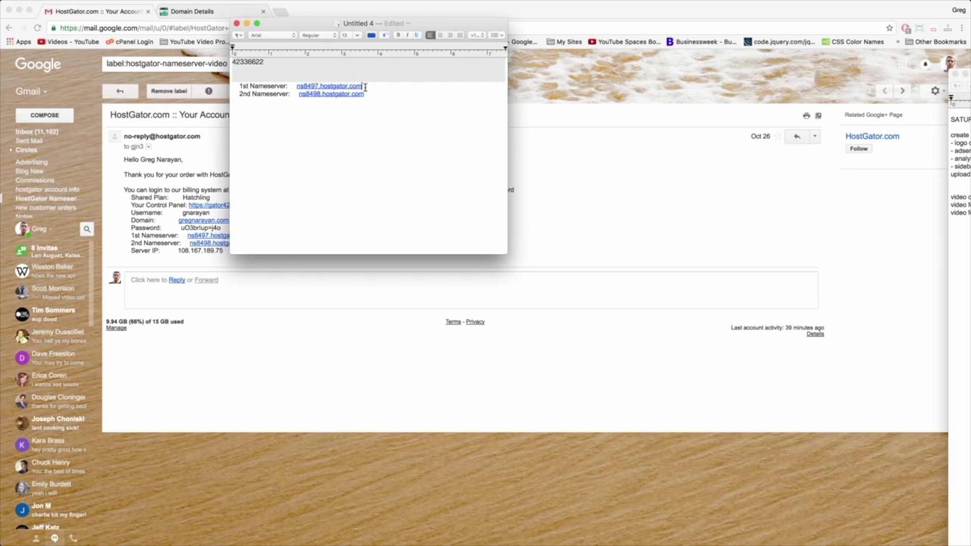
pyautogui.moveTo(366, 88); pyautogui.dragTo(304, 86)
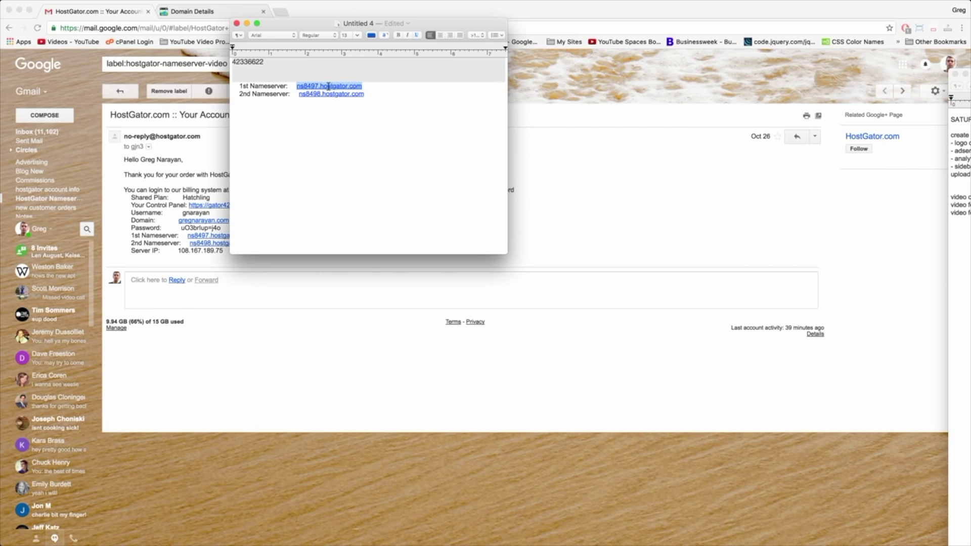
pyautogui.rightClick(354, 85)
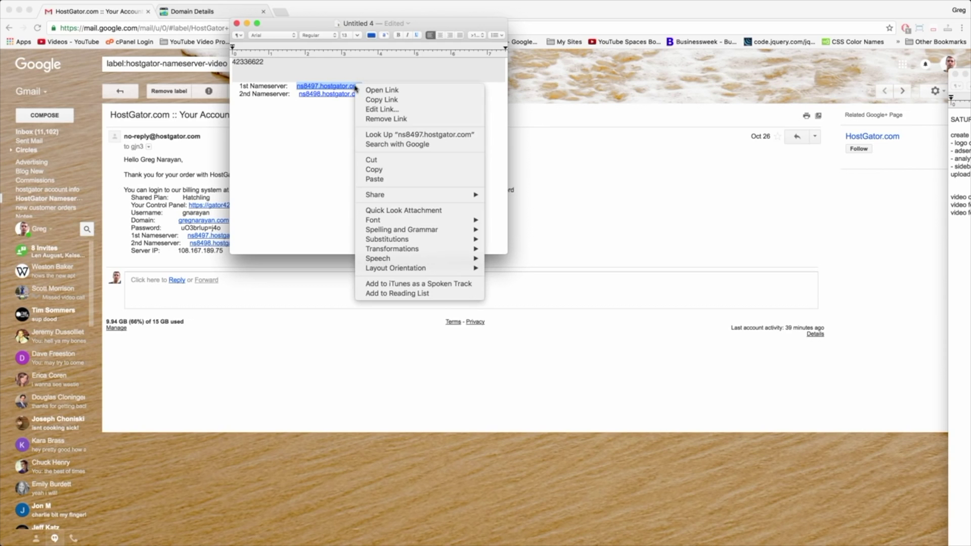
pyautogui.click(374, 169)
pyautogui.click(211, 13)
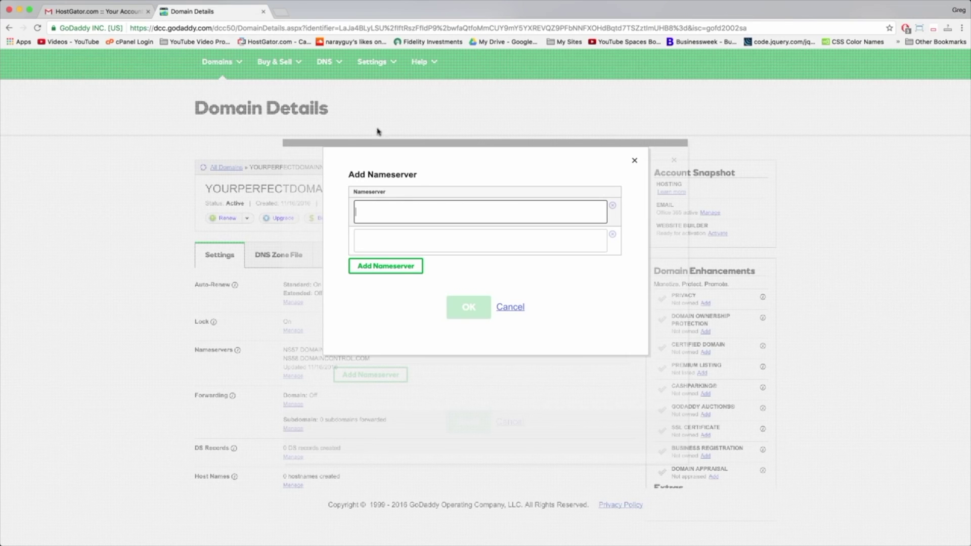
pyautogui.click(391, 211)
pyautogui.rightClick(386, 212)
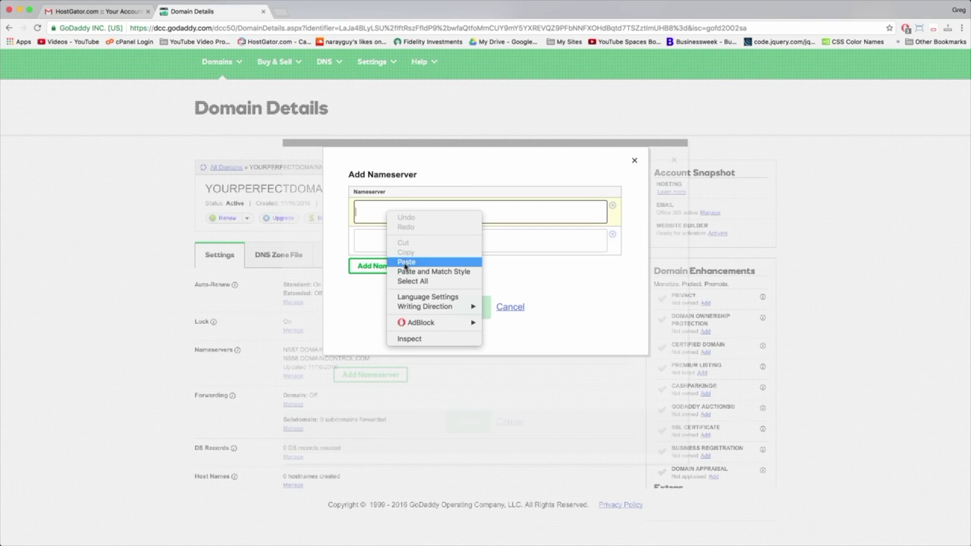
pyautogui.click(400, 261)
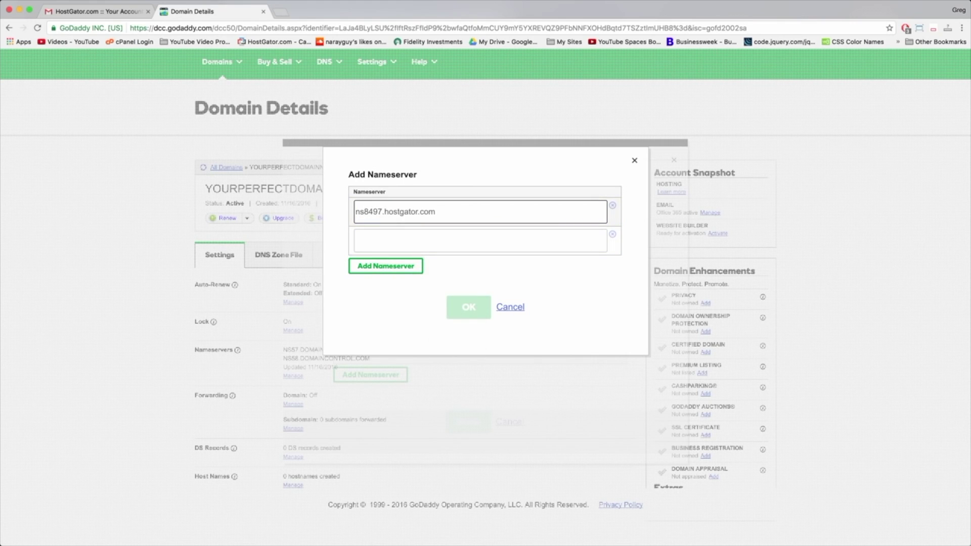
# Step: Copy NS8498.HOSTGATOR.COM from the note into the second nameserver field
pyautogui.press('super+Tab')
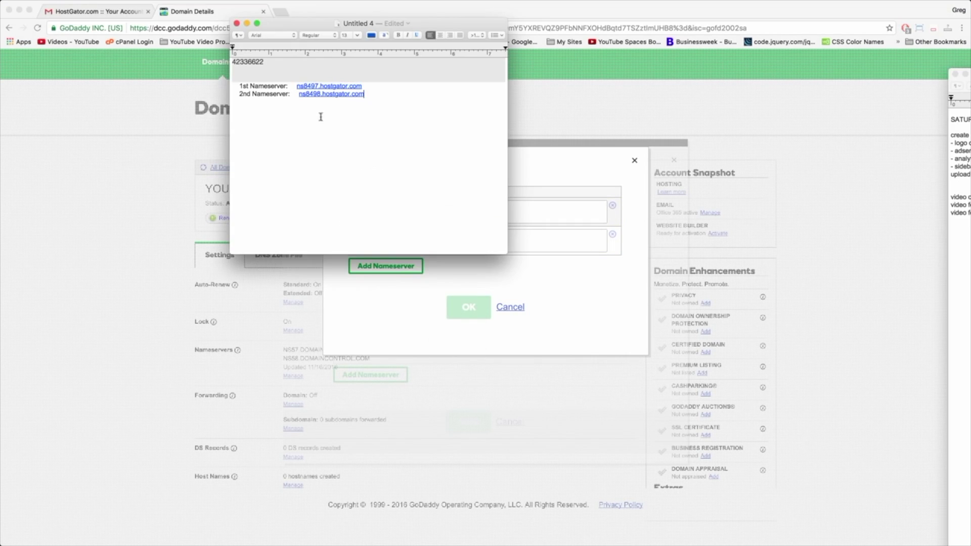
pyautogui.moveTo(364, 95); pyautogui.dragTo(307, 94)
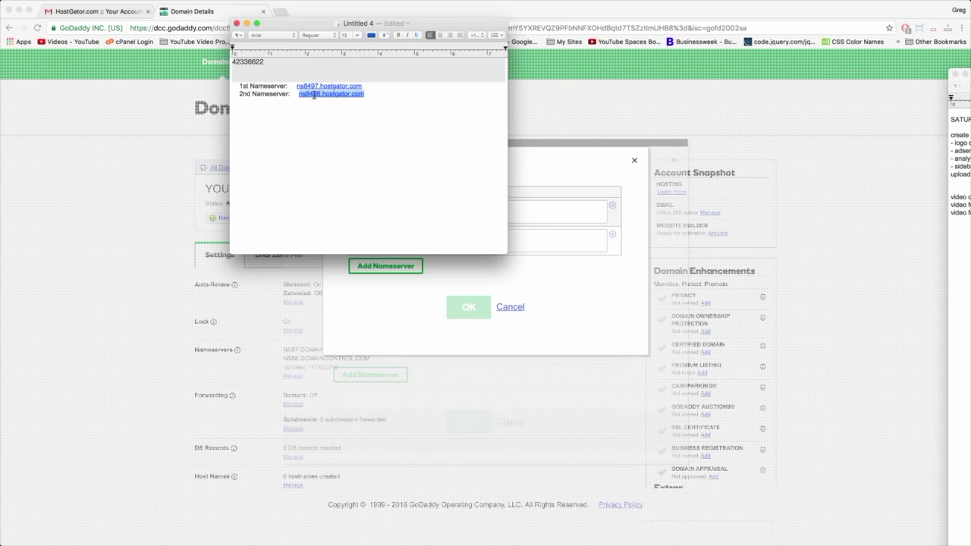
pyautogui.rightClick(322, 94)
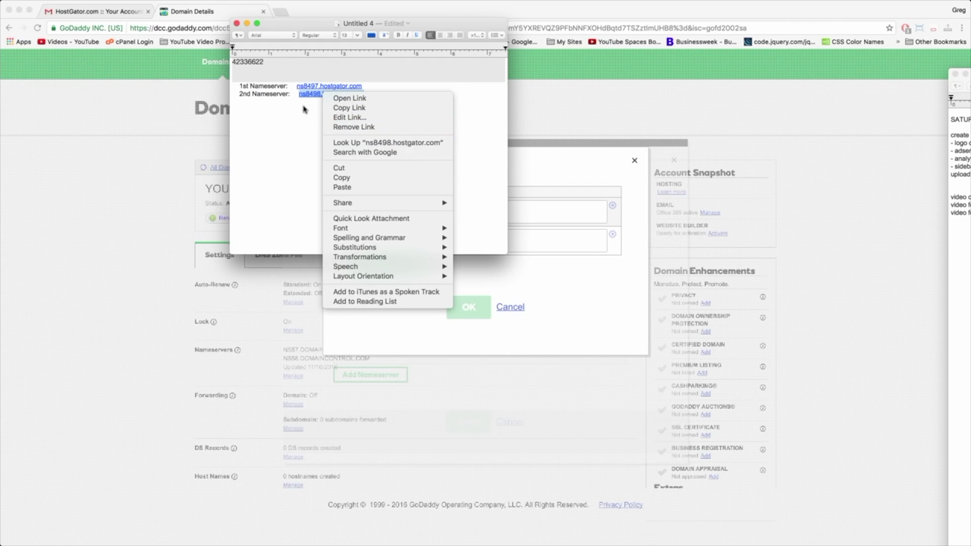
pyautogui.click(348, 178)
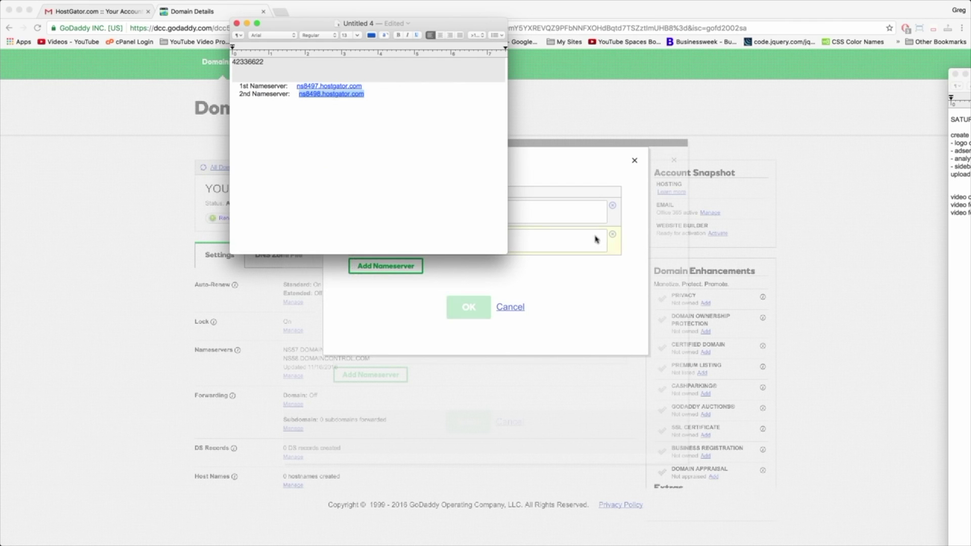
pyautogui.click(556, 248)
pyautogui.click(440, 239)
pyautogui.rightClick(441, 239)
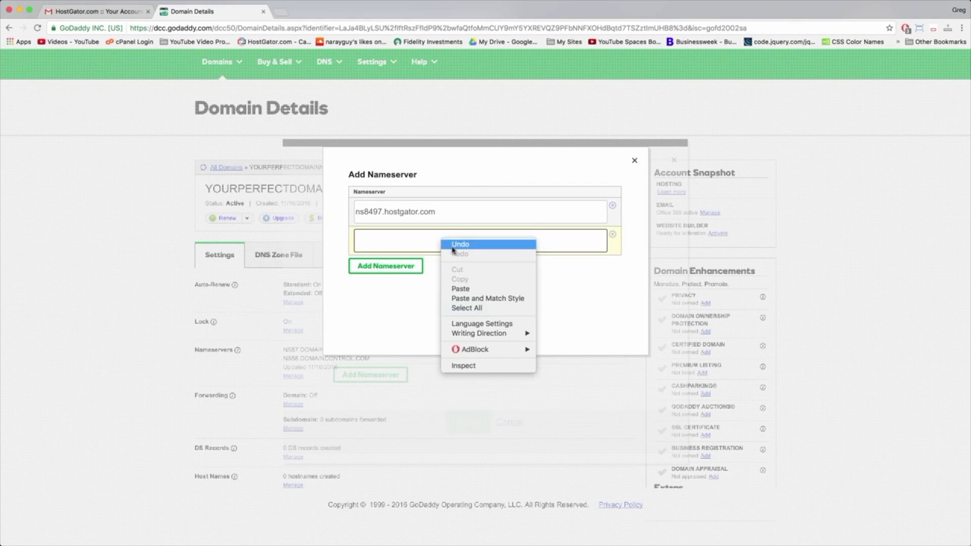
pyautogui.click(461, 288)
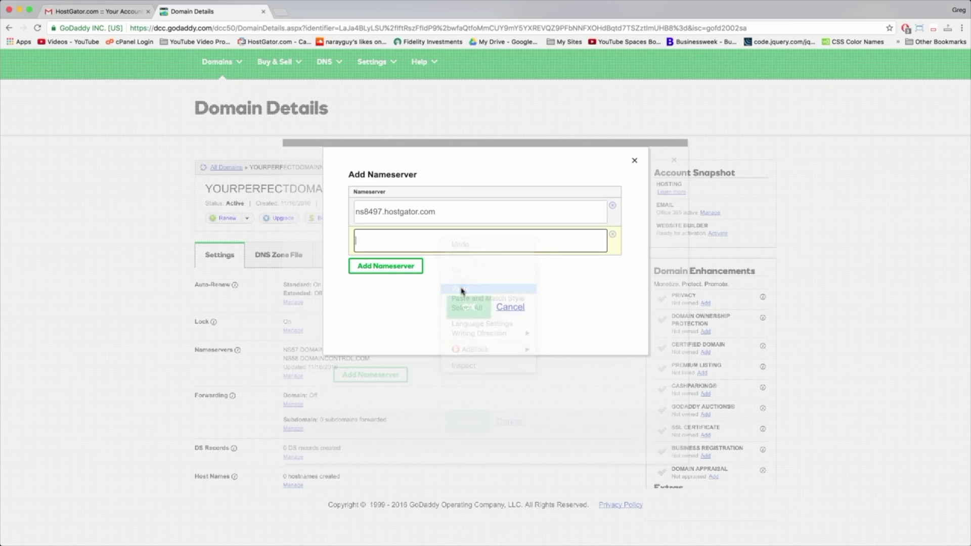
# Step: Confirm both HostGator nameserver entries with OK and save the custom nameserver settings
pyautogui.click(389, 324)
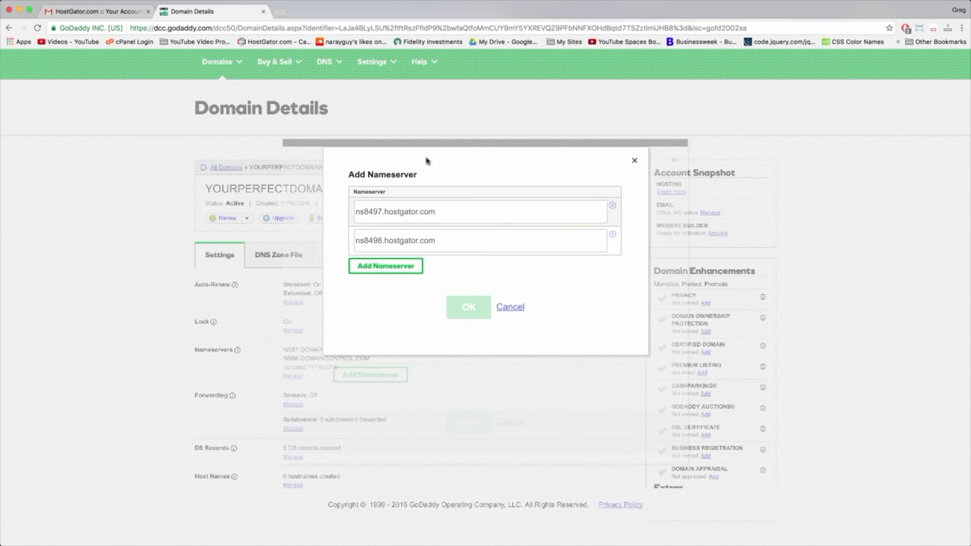
pyautogui.click(445, 244)
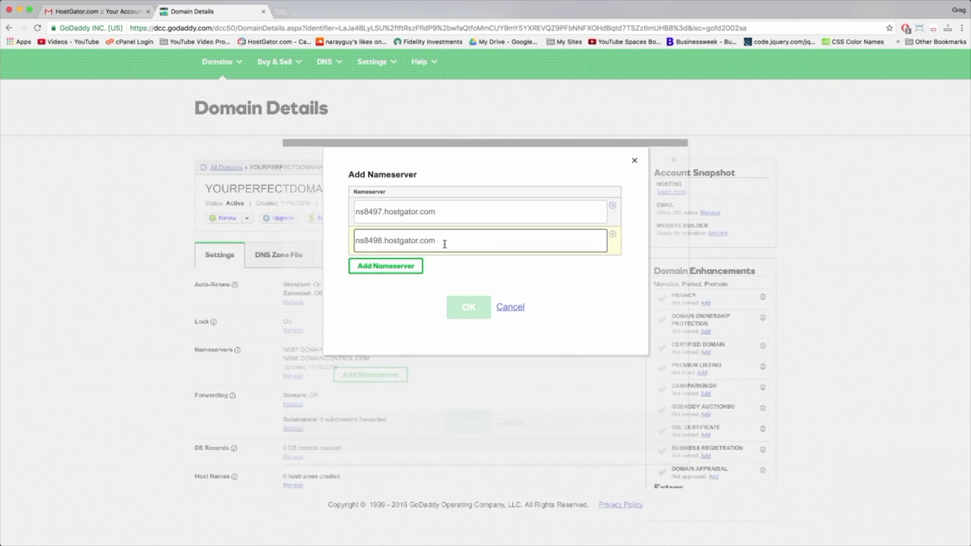
pyautogui.click(441, 207)
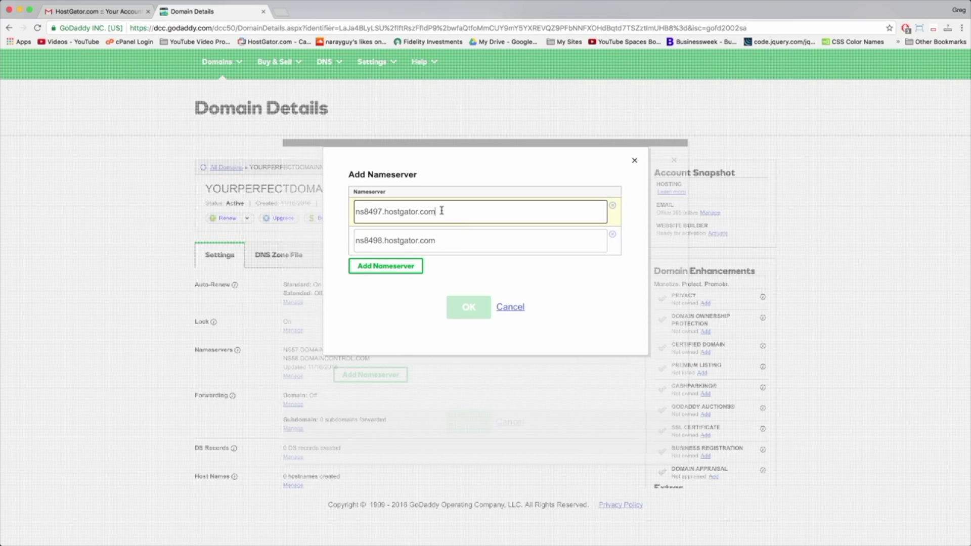
pyautogui.click(448, 237)
pyautogui.click(403, 307)
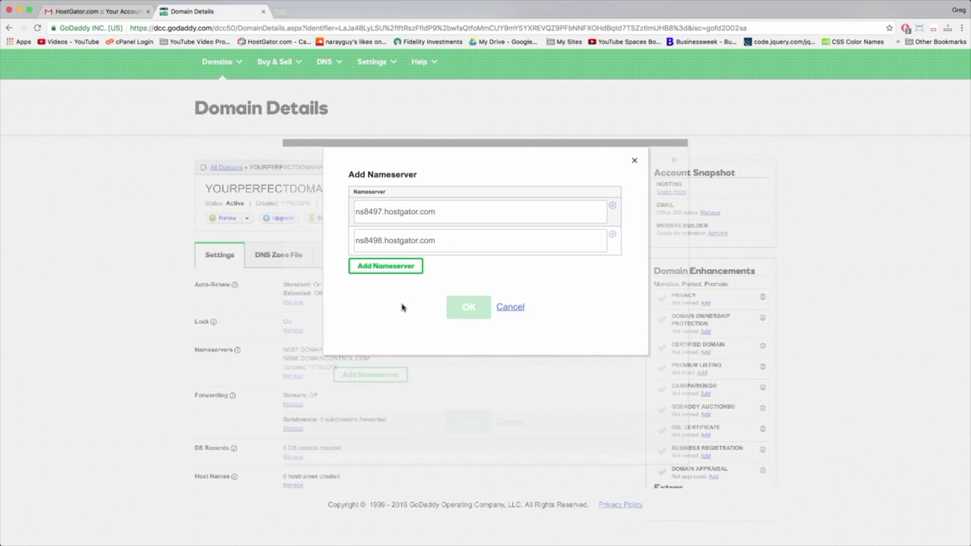
pyautogui.click(460, 237)
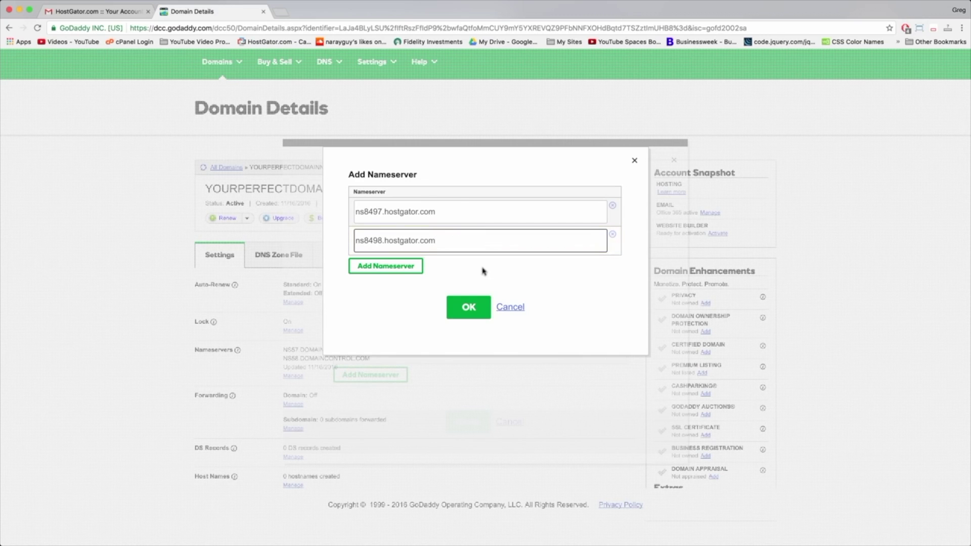
pyautogui.click(469, 308)
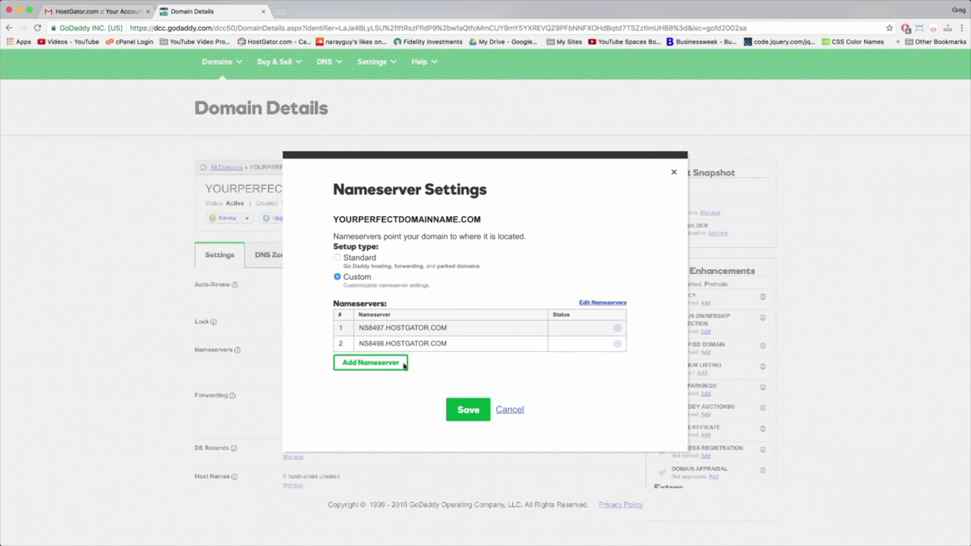
pyautogui.click(468, 410)
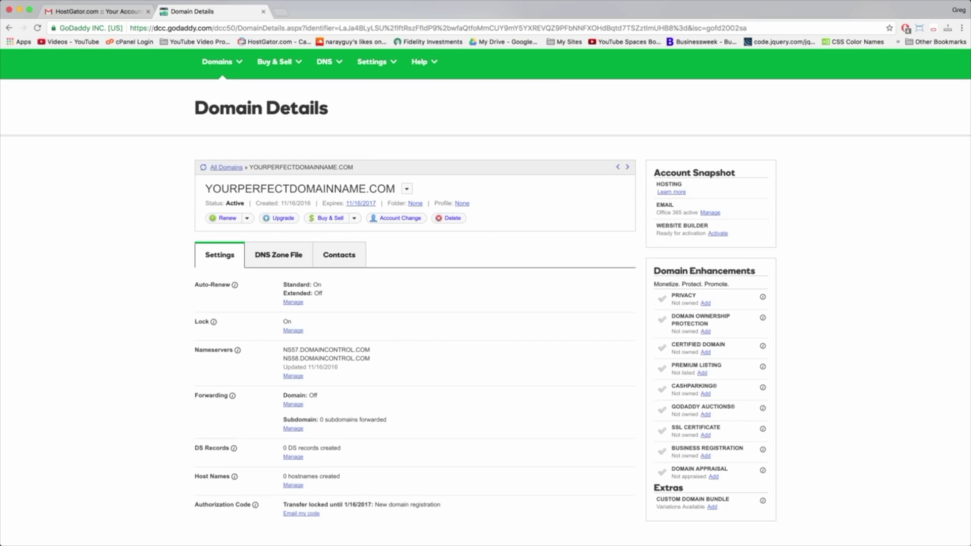
# Step: Reload Domain Details to check the nameservers, then open HostGator's 'Thank you for choosing Hostgator!' email
pyautogui.click(37, 28)
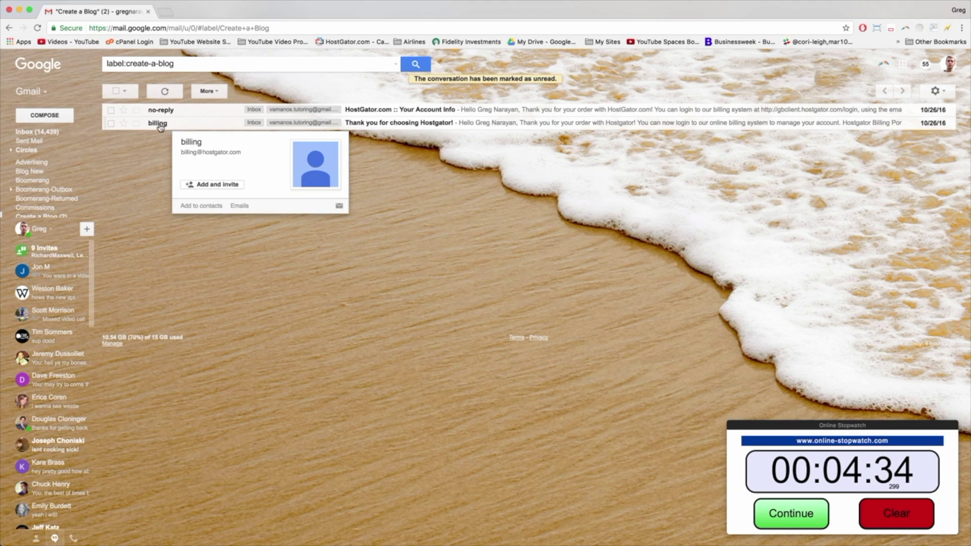
pyautogui.click(157, 123)
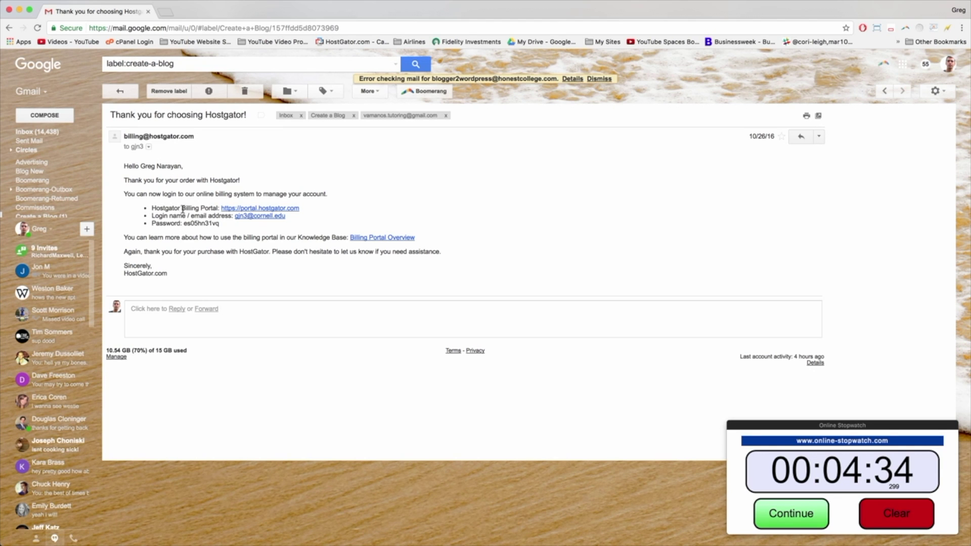
# Step: Sign in to the HostGator portal via the email link and start 'Get Started with WordPress Today'
pyautogui.click(243, 212)
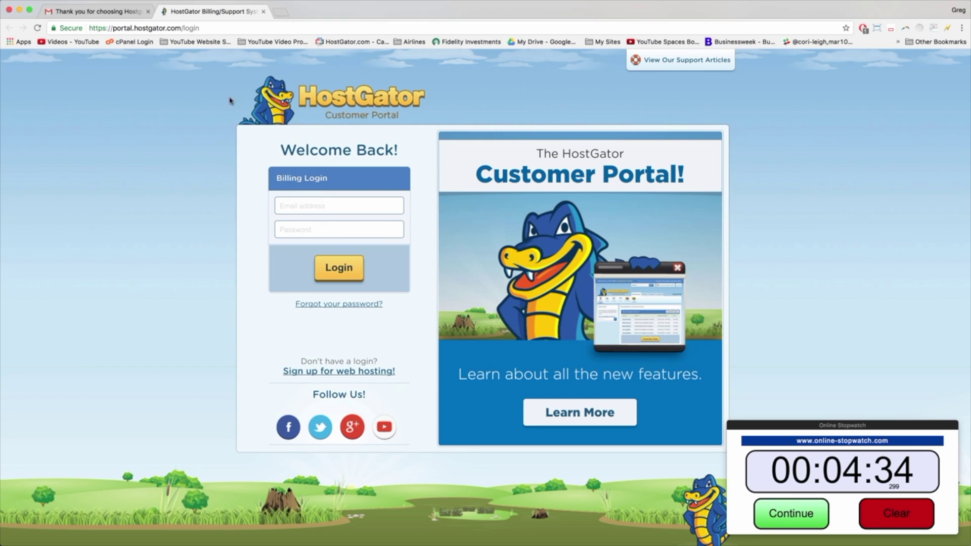
pyautogui.click(338, 272)
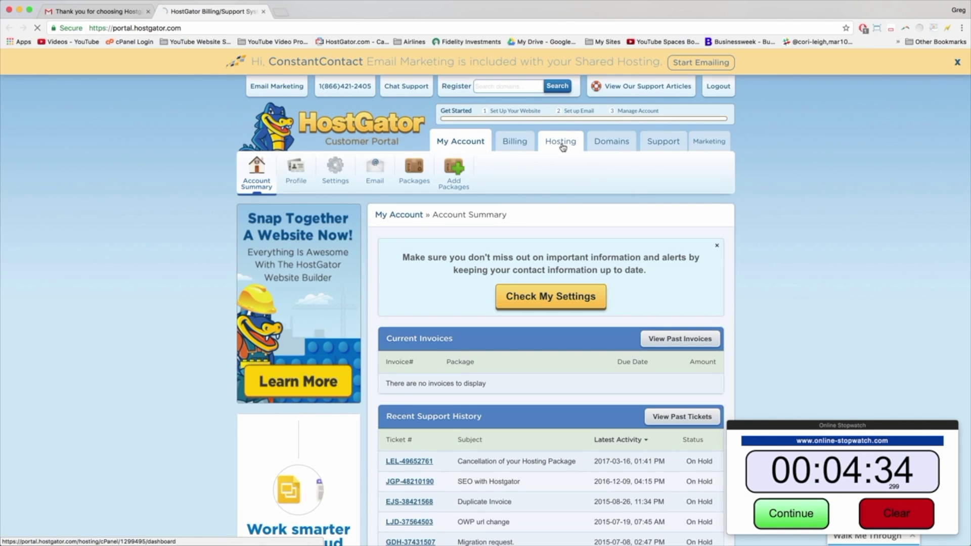
pyautogui.click(562, 142)
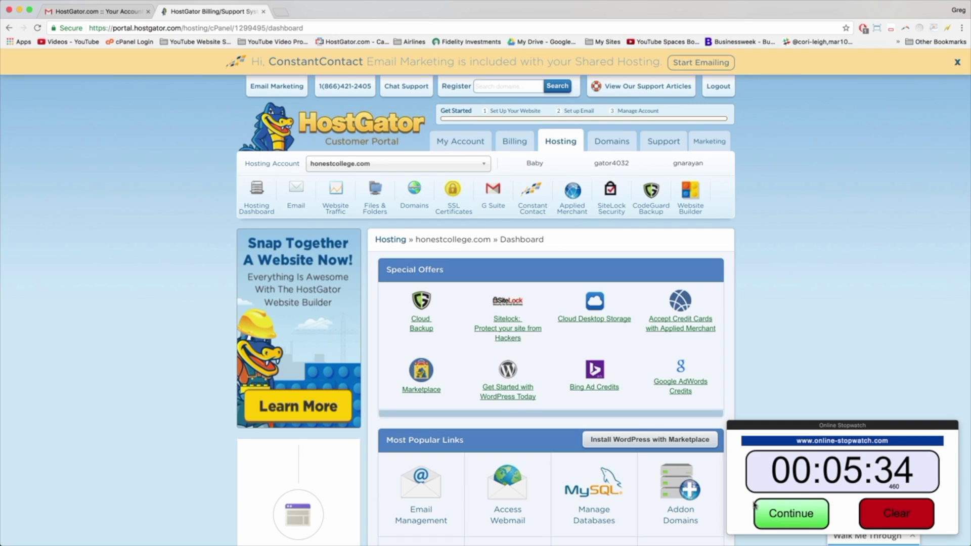
pyautogui.click(777, 514)
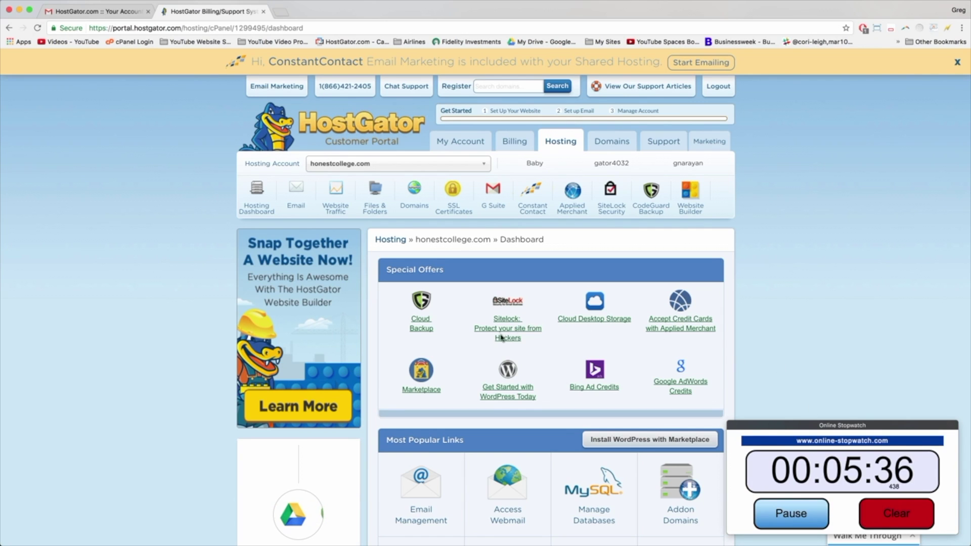
pyautogui.click(516, 390)
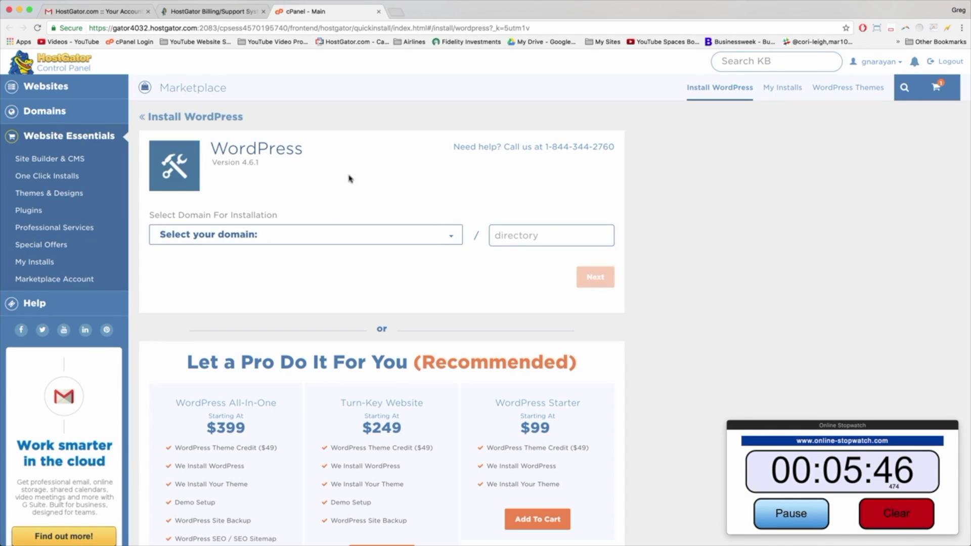
# Step: Choose mywordpressblogtutorial.com as the WordPress install domain and proceed to the details form
pyautogui.click(449, 236)
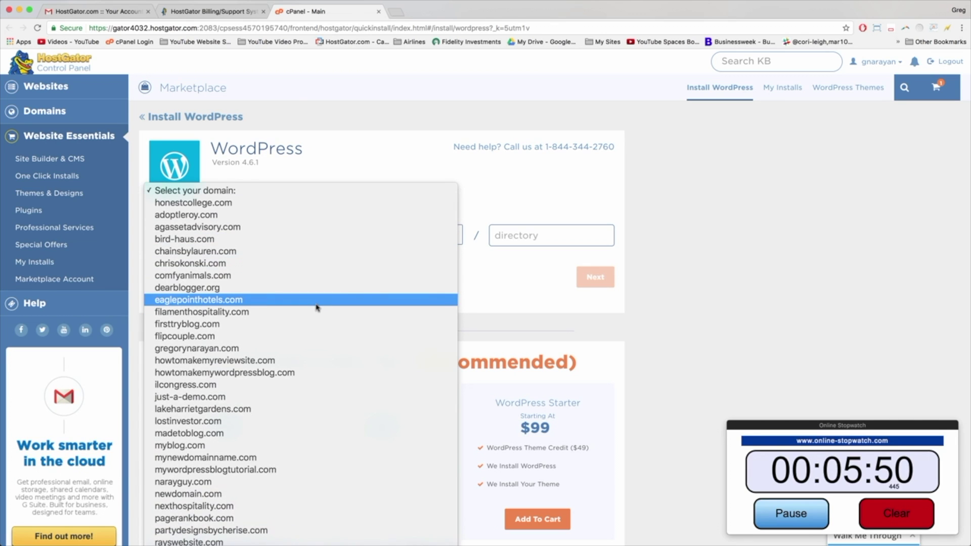
pyautogui.scroll(-2, 319, 307)
pyautogui.scroll(-3, 279, 310)
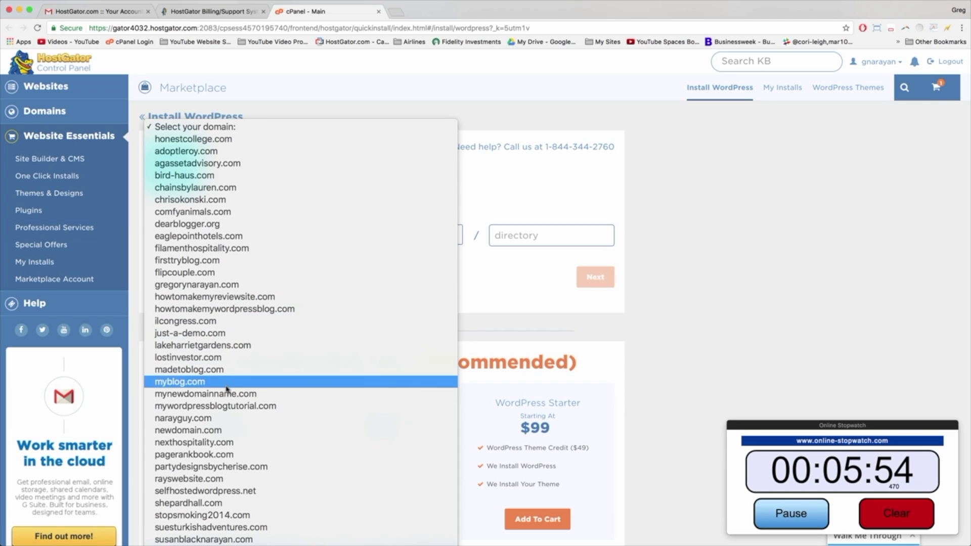
pyautogui.click(239, 409)
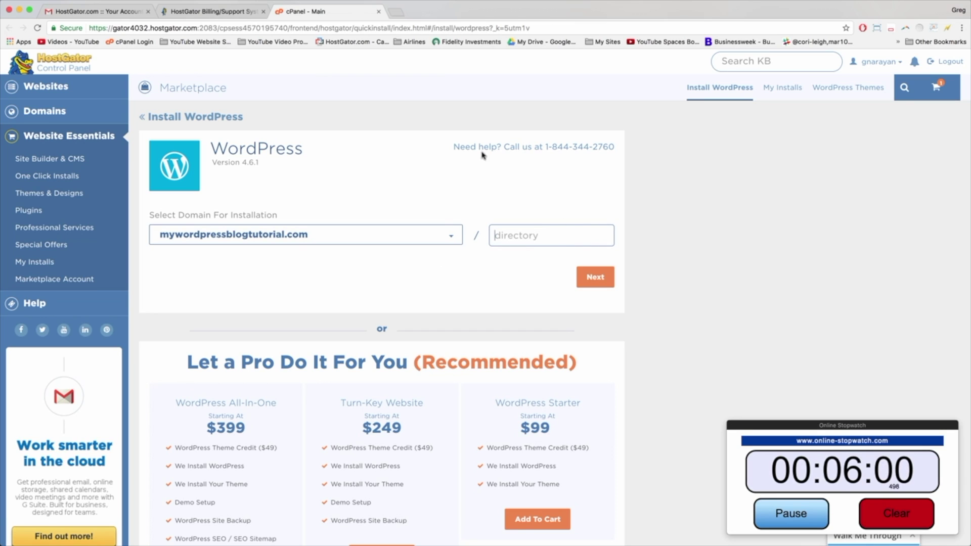
pyautogui.click(590, 277)
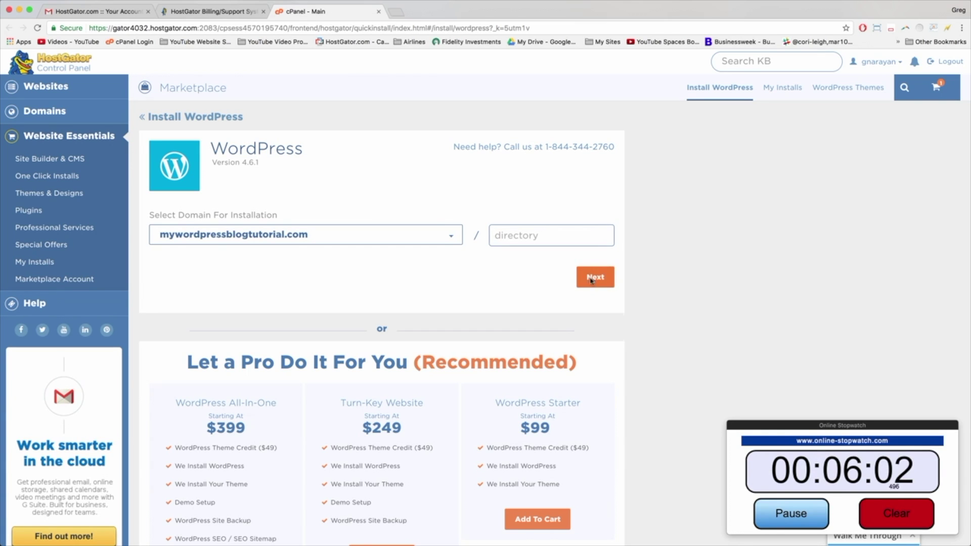
# Step: Enter Blog Title 'My Blog', then the admin username, name and admin e-mail
pyautogui.click(240, 239)
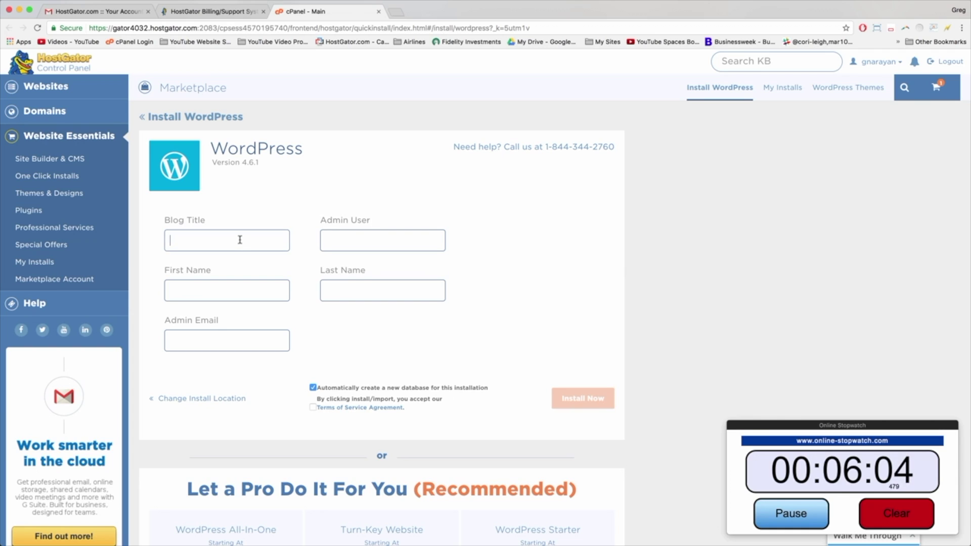
pyautogui.write('M')
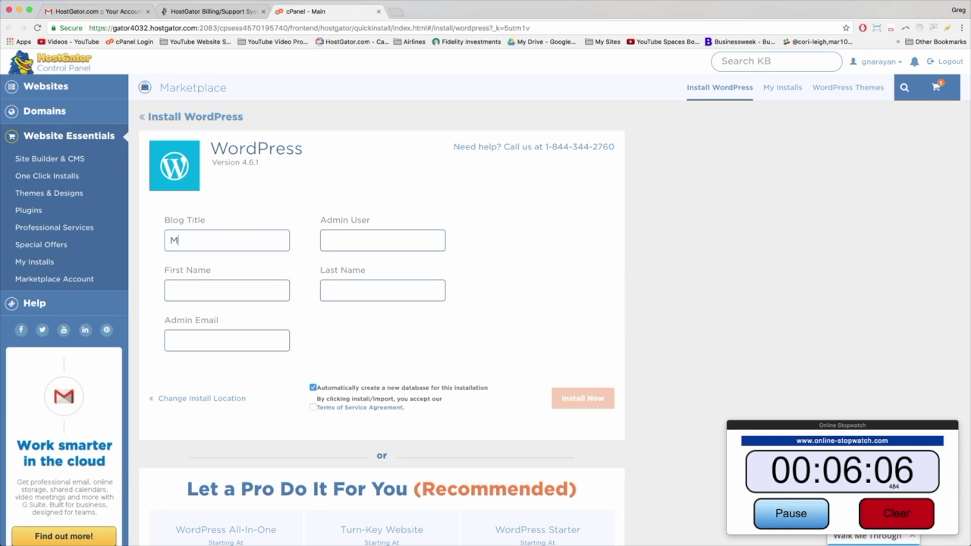
pyautogui.write('y Blog')
pyautogui.press('Tab')
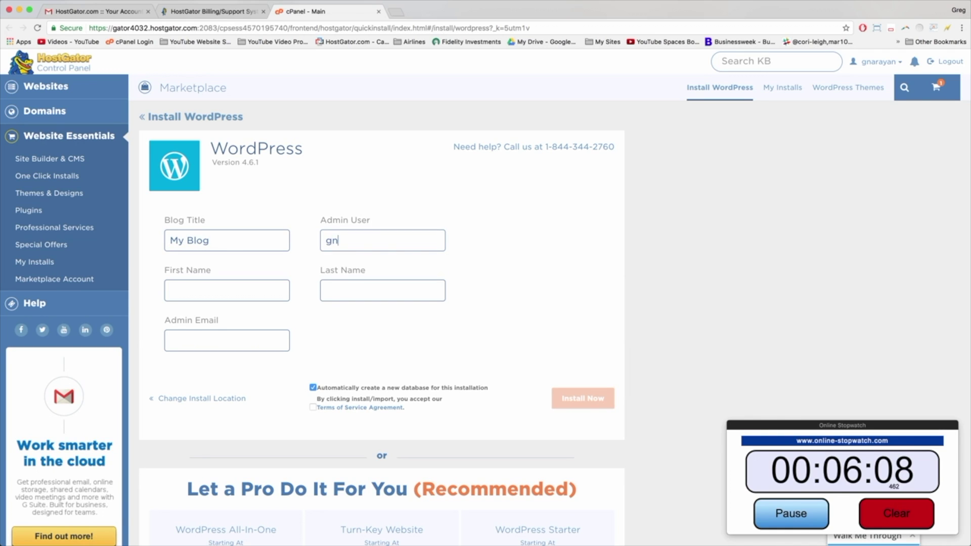
pyautogui.write('gnarayan')
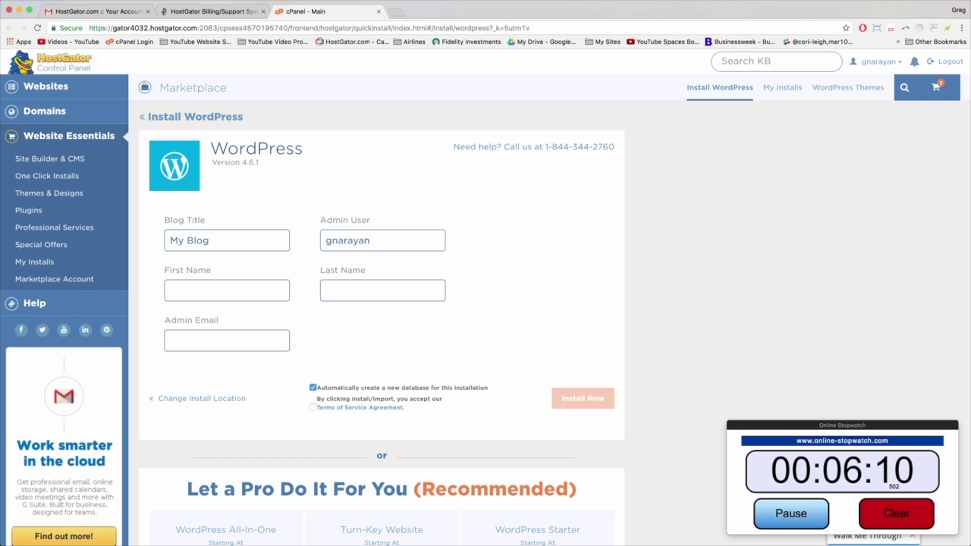
pyautogui.write('Greg')
pyautogui.write('Nara')
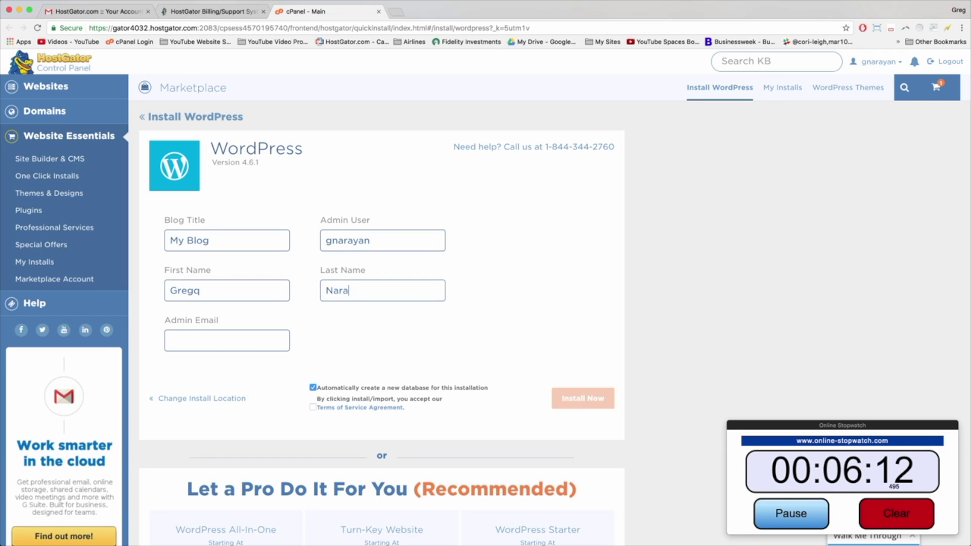
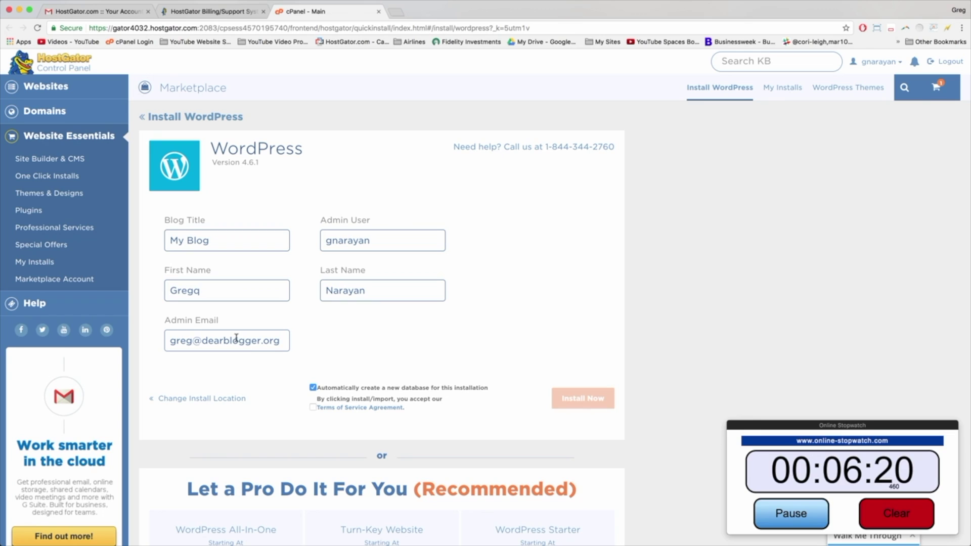
# Step: Check the admin username entry and accept the Terms of Service
pyautogui.doubleClick(346, 239)
pyautogui.moveTo(337, 240)
pyautogui.mouseDown()
pyautogui.moveTo(380, 239)
pyautogui.moveTo(320, 241)
pyautogui.mouseUp()
pyautogui.click(398, 242)
pyautogui.click(348, 240)
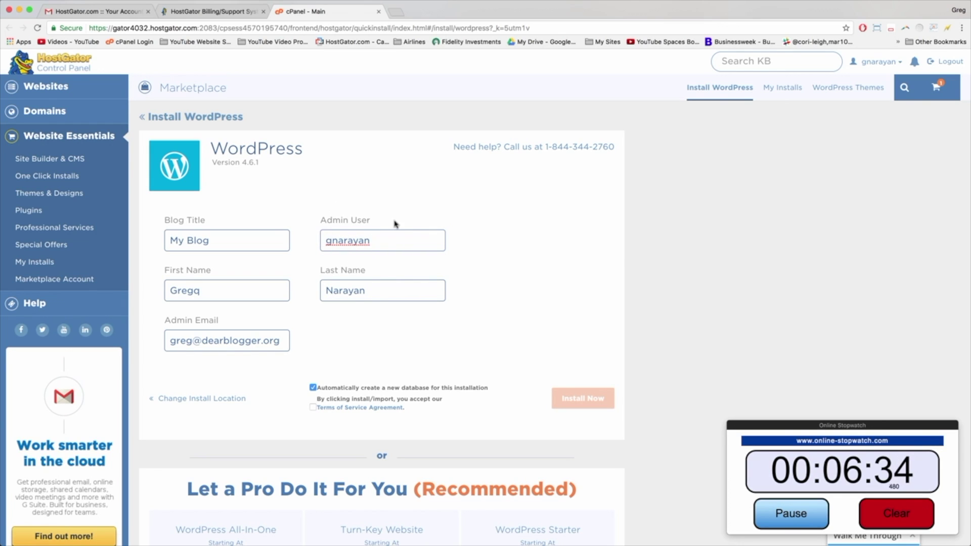
pyautogui.click(360, 349)
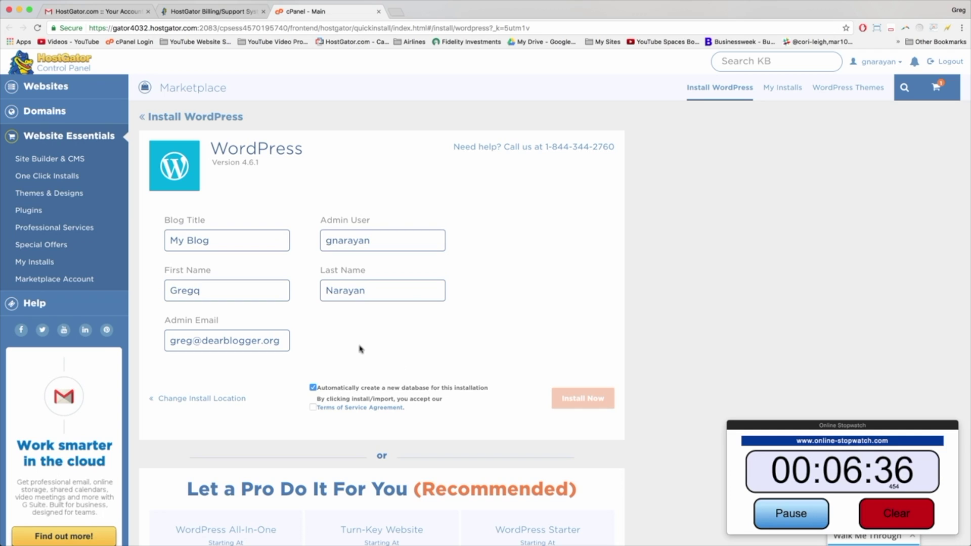
pyautogui.click(312, 407)
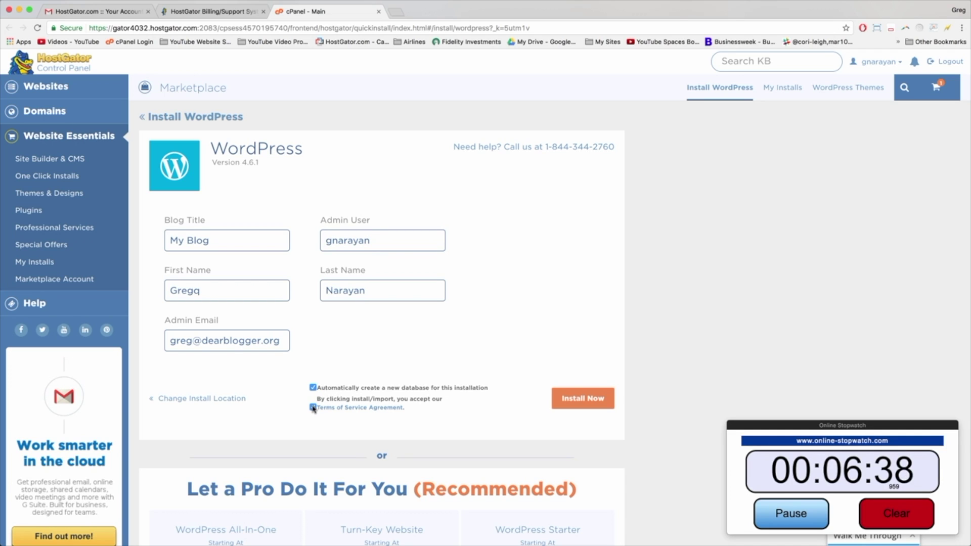
# Step: Install WordPress on mywordpressblogtutorial.com and copy the resulting Installation Details text
pyautogui.click(575, 401)
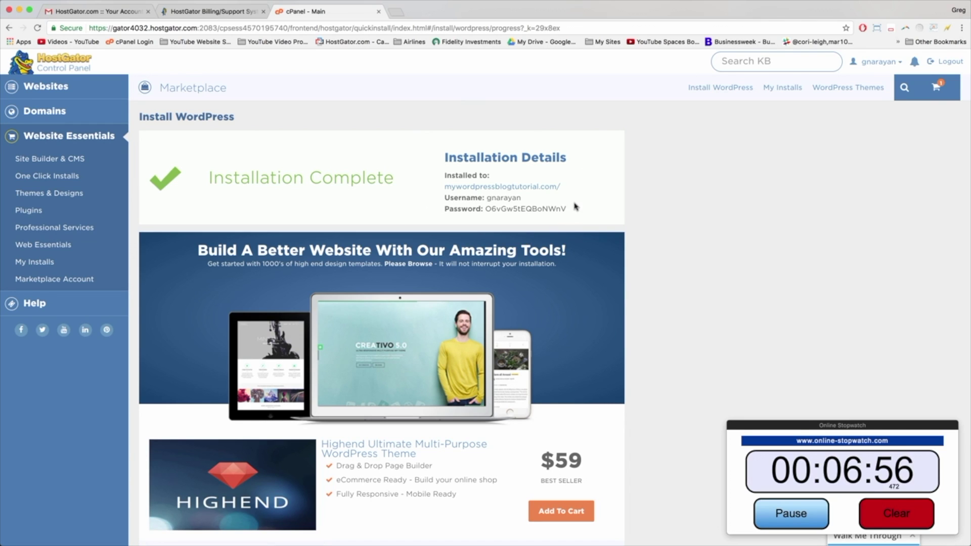
pyautogui.moveTo(578, 211); pyautogui.dragTo(436, 152)
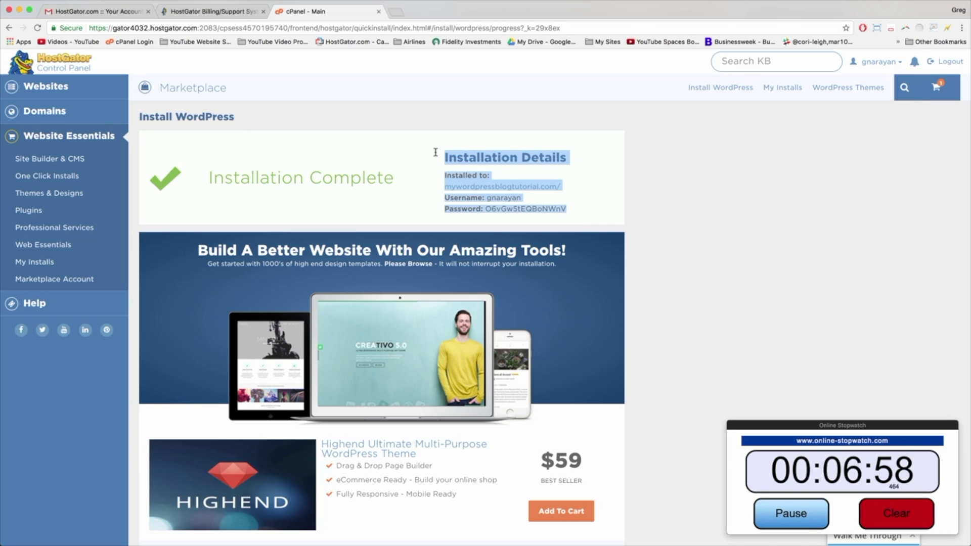
pyautogui.rightClick(452, 155)
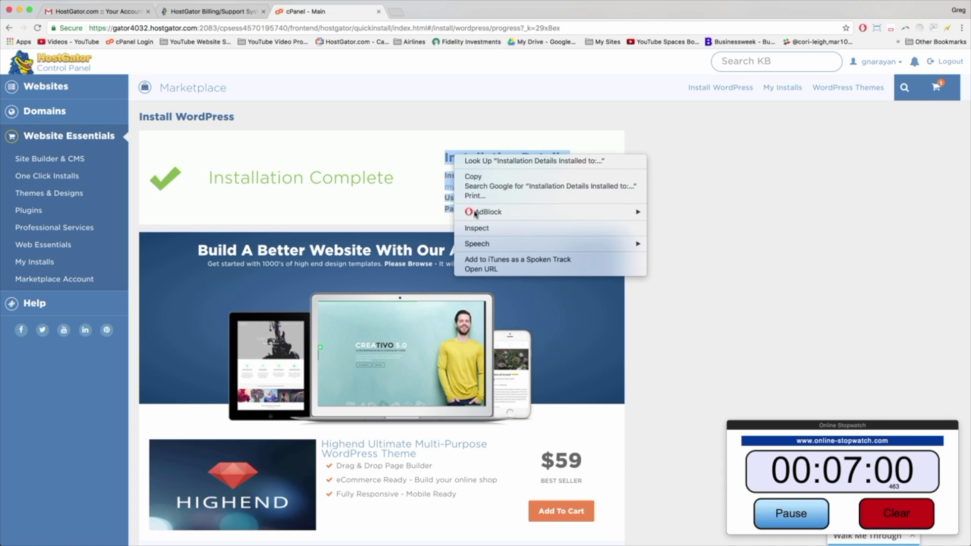
pyautogui.click(476, 183)
pyautogui.click(412, 177)
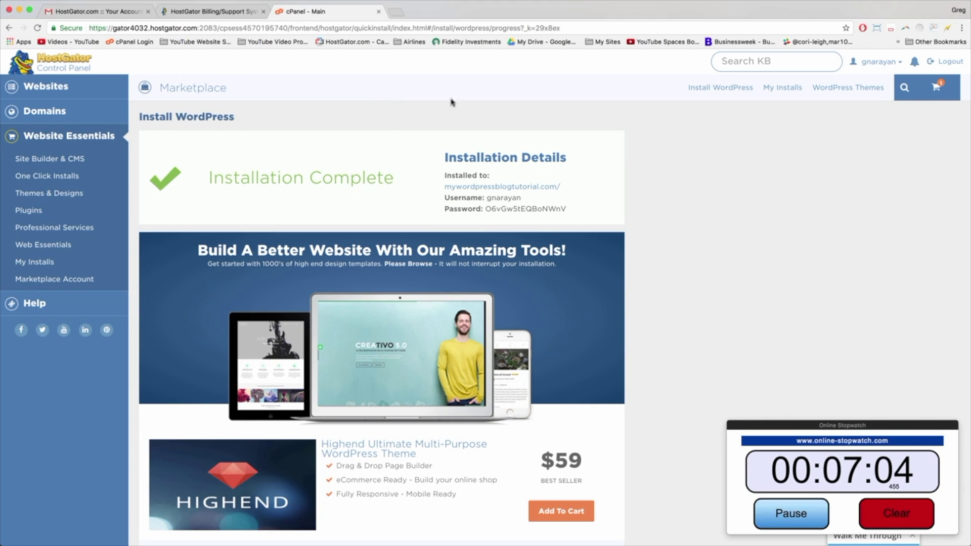
# Step: In My Installs, give the mywordpressblogtutorial.com admin user a new password
pyautogui.click(785, 93)
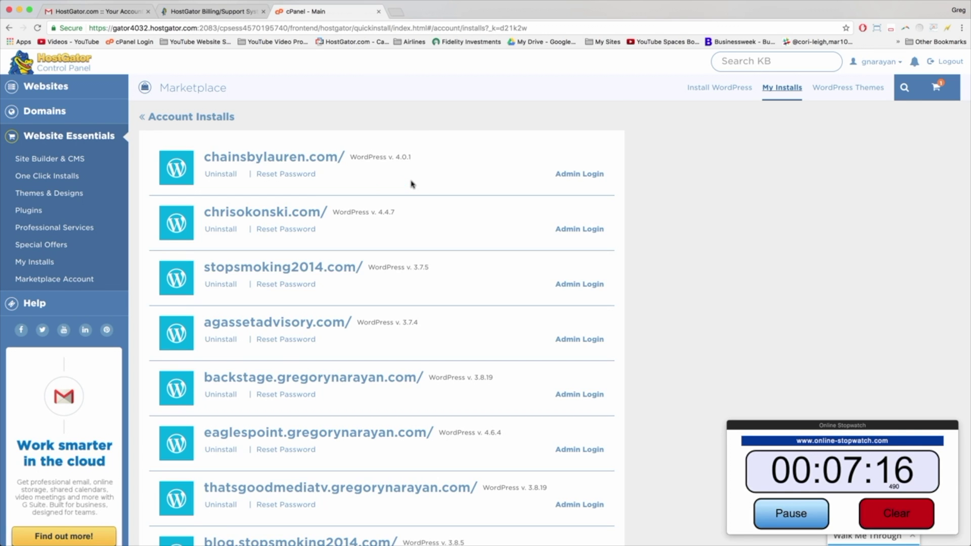
pyautogui.scroll(-15, 412, 184)
pyautogui.scroll(-20, 412, 183)
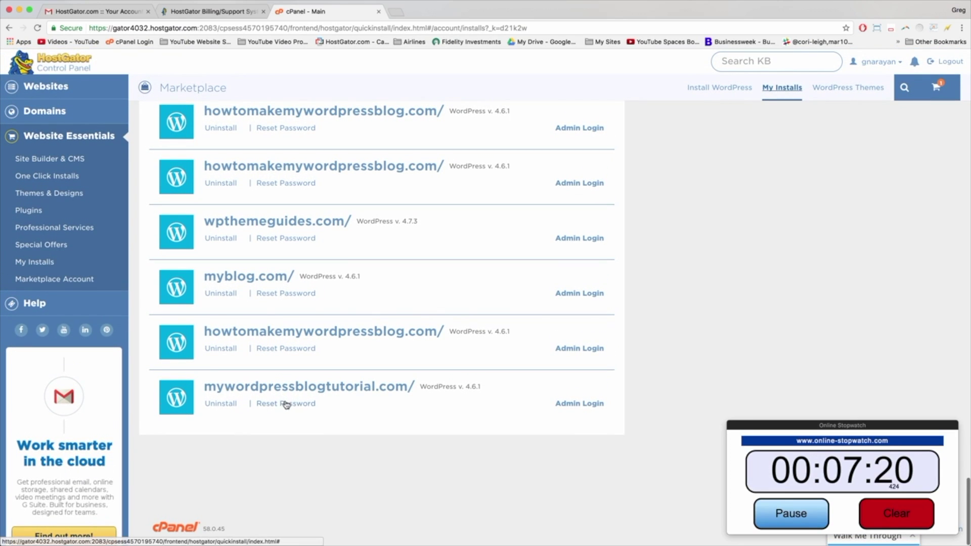
pyautogui.click(286, 404)
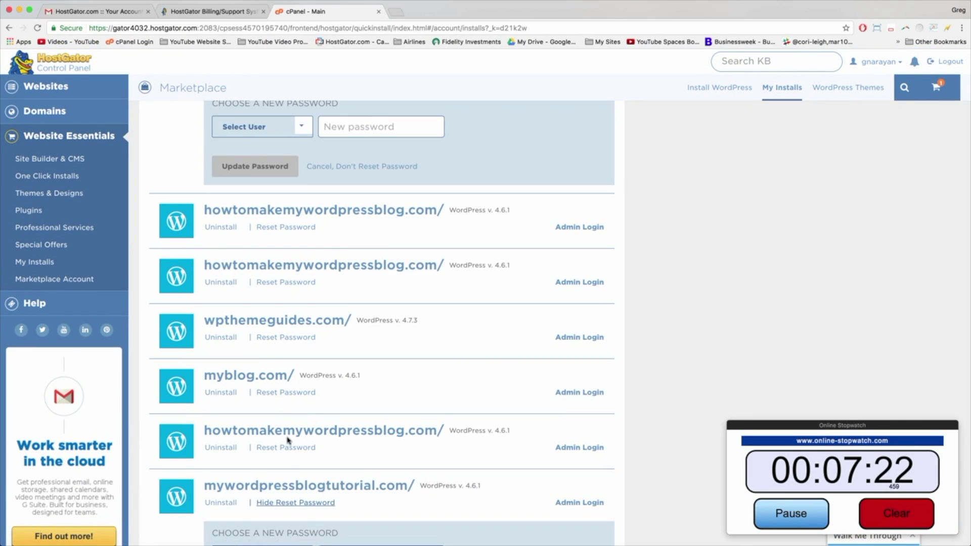
pyautogui.click(303, 357)
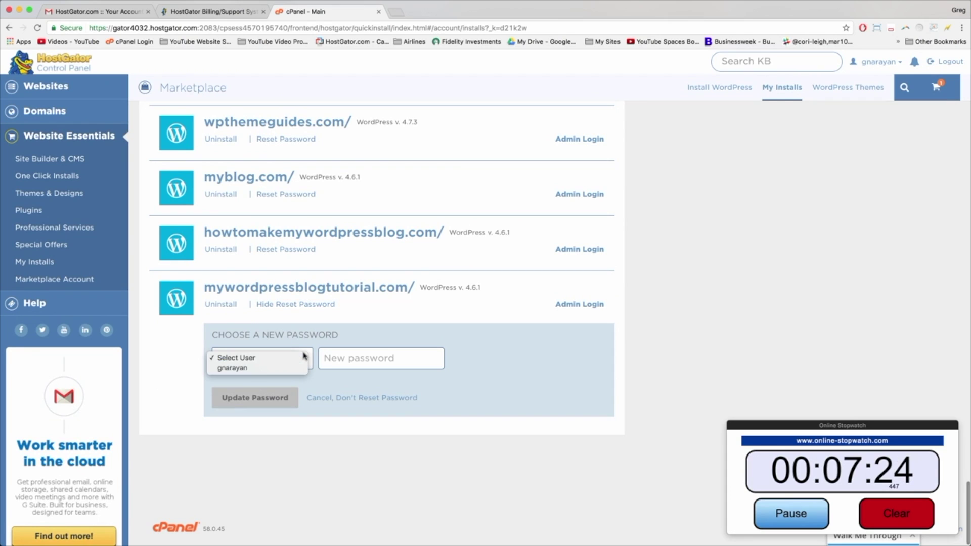
pyautogui.click(335, 371)
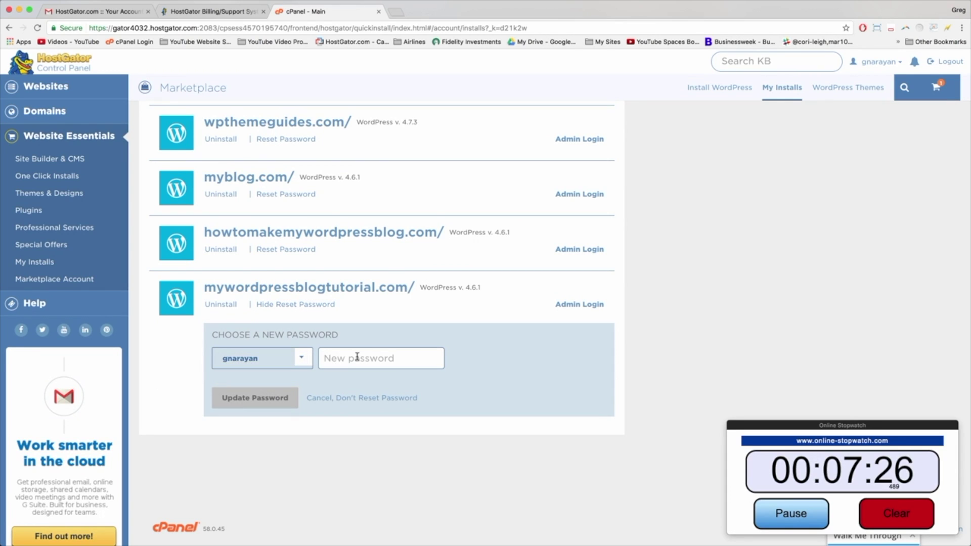
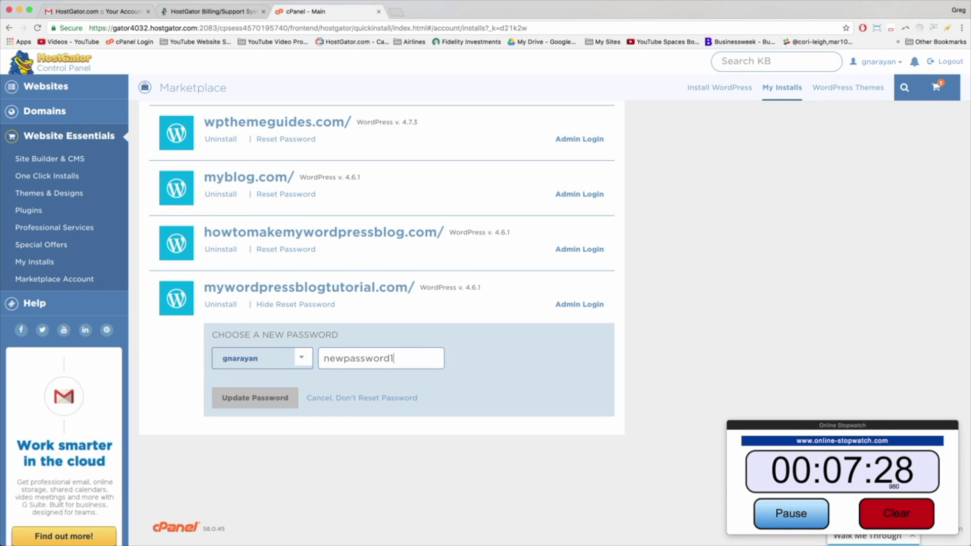
pyautogui.click(271, 400)
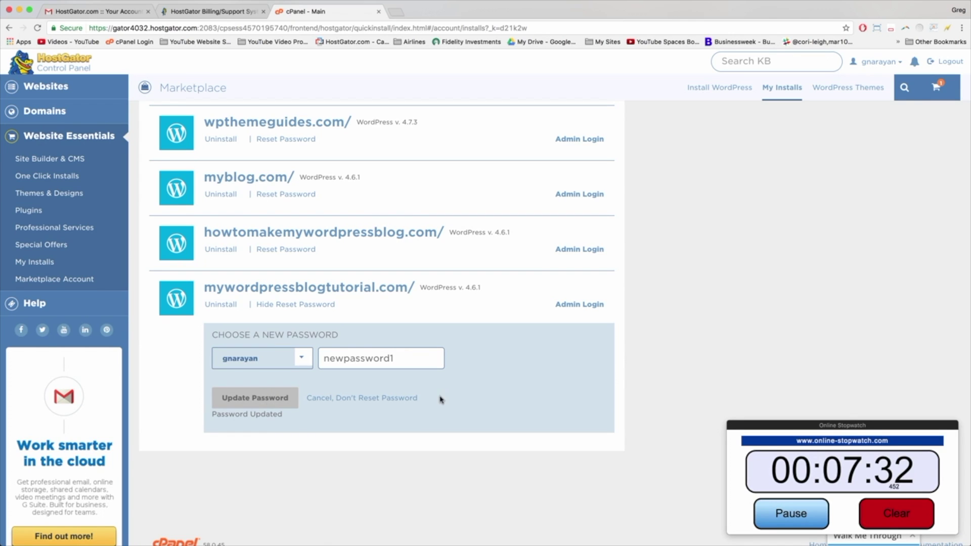
# Step: Open the Admin Login page for mywordpressblogtutorial.com in a new browser tab
pyautogui.click(587, 305)
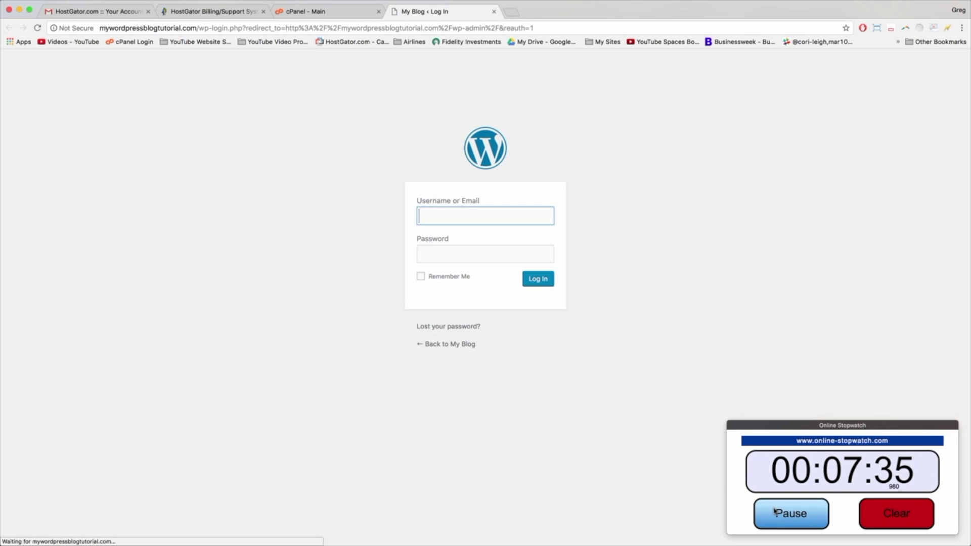
pyautogui.click(775, 512)
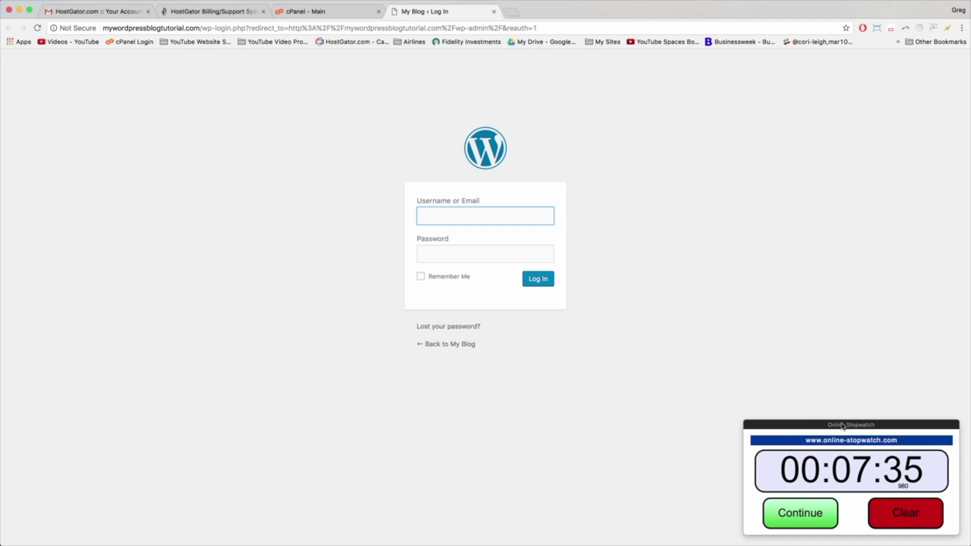
pyautogui.moveTo(842, 426); pyautogui.dragTo(970, 545)
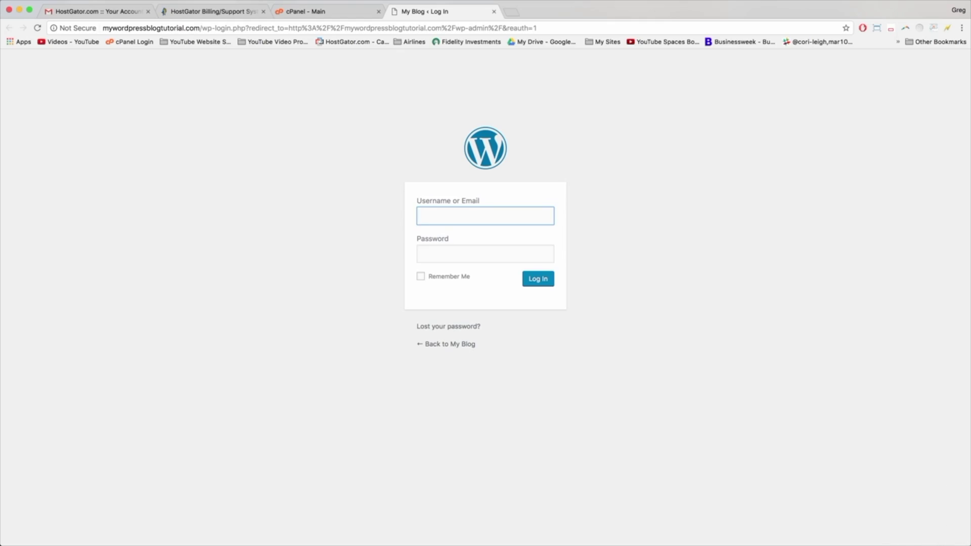